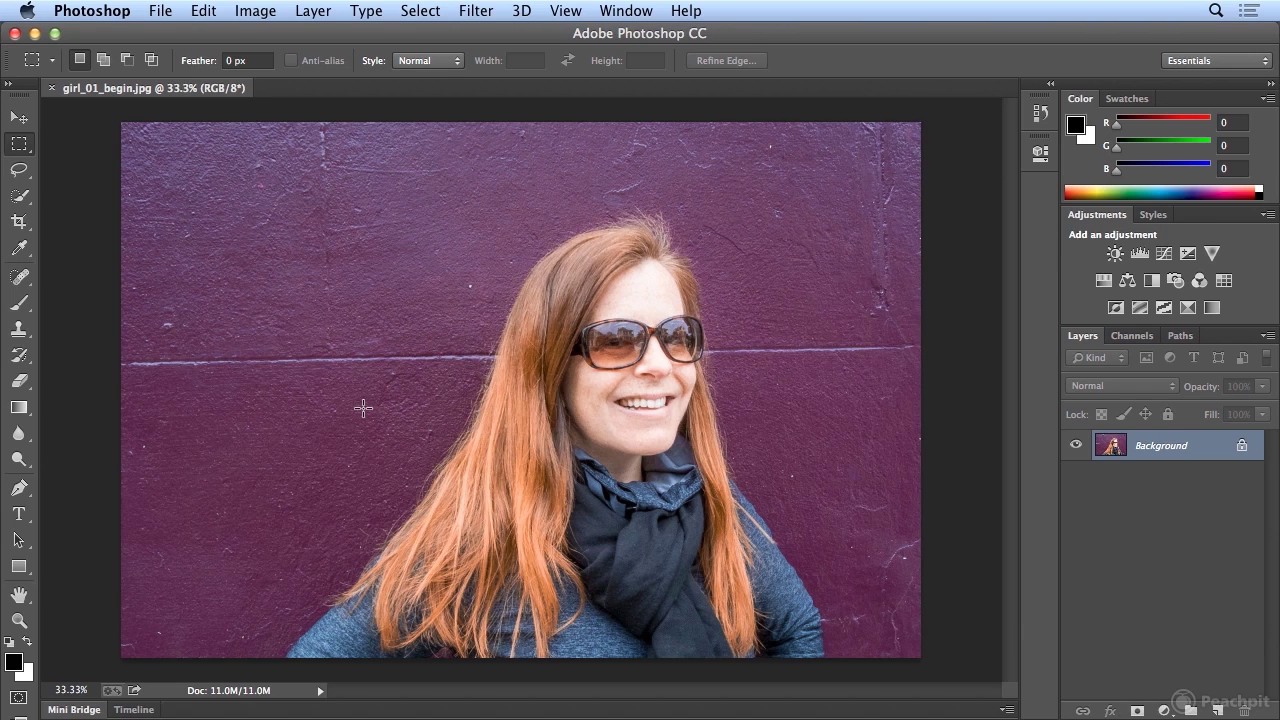
Step: Quick-select the woman's forehead, hair tuft and the top of her head
left_click(20, 197)
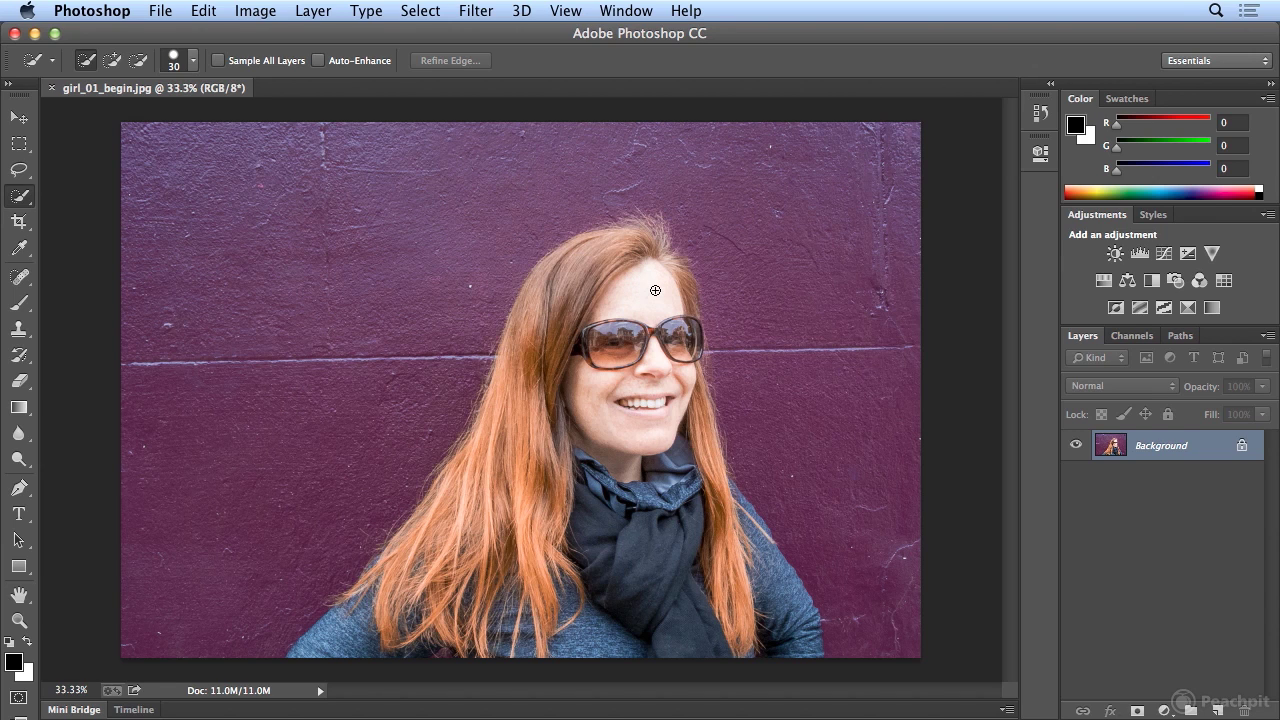
mouse_move(620, 260)
left_mouse_down()
mouse_move(581, 258)
mouse_move(515, 333)
mouse_move(514, 423)
left_mouse_up()
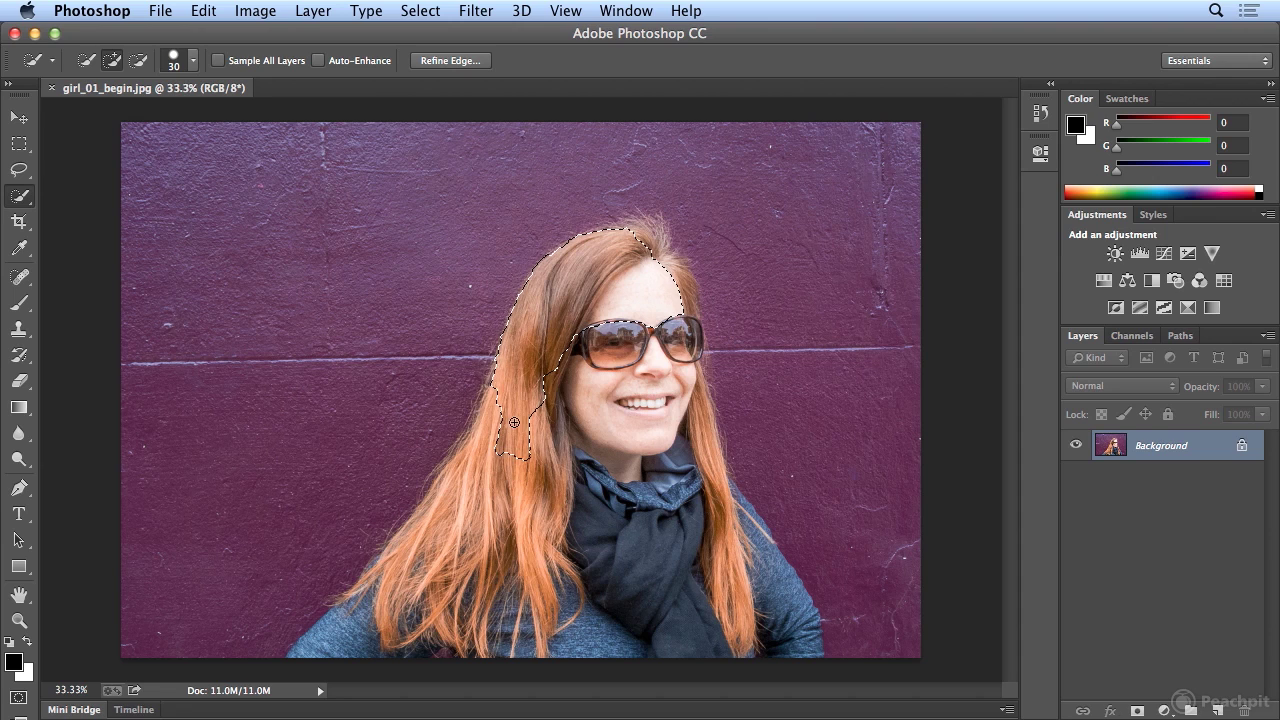
mouse_move(638, 248)
left_mouse_down()
mouse_move(669, 292)
mouse_move(673, 273)
mouse_move(685, 283)
mouse_move(690, 465)
mouse_move(701, 413)
mouse_move(709, 486)
mouse_move(681, 369)
mouse_move(619, 410)
mouse_move(636, 341)
mouse_move(551, 457)
mouse_move(558, 399)
mouse_move(484, 539)
mouse_move(518, 412)
mouse_move(410, 600)
mouse_move(452, 531)
mouse_move(450, 496)
mouse_move(342, 638)
mouse_move(413, 602)
mouse_move(481, 537)
mouse_move(493, 672)
mouse_move(558, 520)
mouse_move(560, 571)
mouse_move(598, 470)
mouse_move(686, 511)
mouse_move(649, 503)
mouse_move(648, 618)
mouse_move(764, 570)
mouse_move(811, 635)
left_mouse_up()
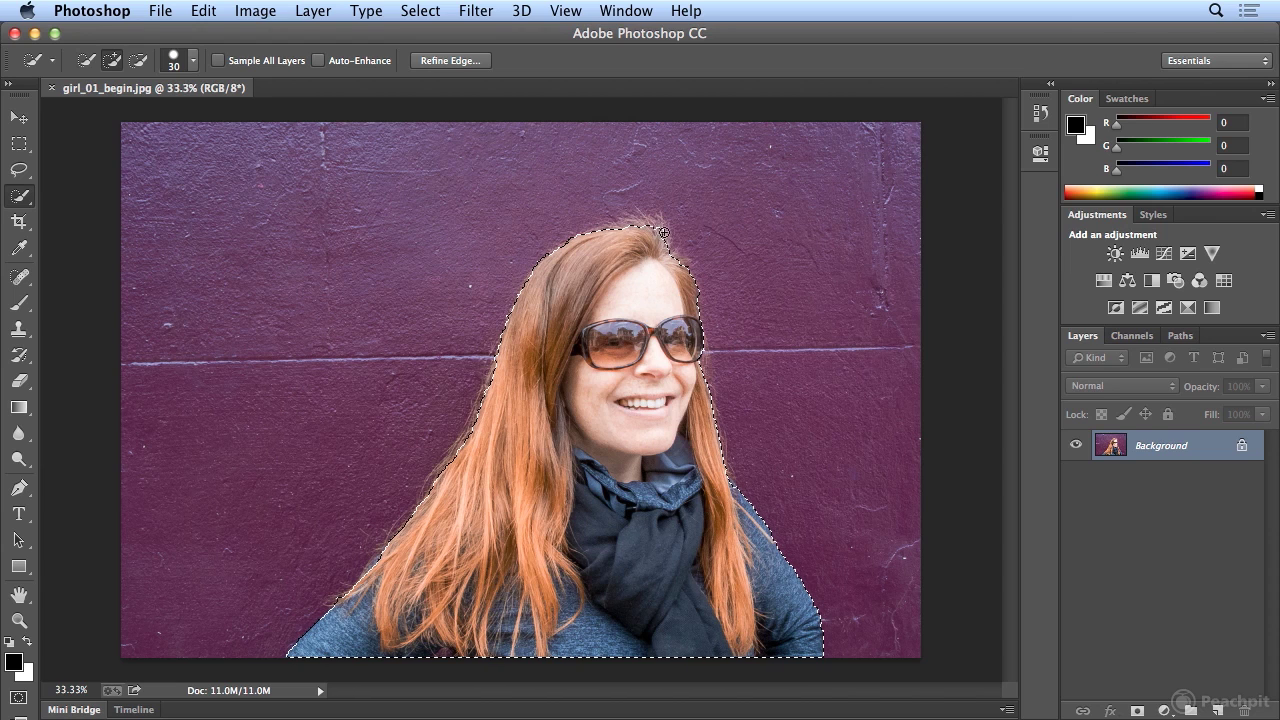
left_click_drag(655, 221, 632, 203)
Step: Undo the selection spill onto the purple wall, then add the hair wisps at the top
left_click(202, 12)
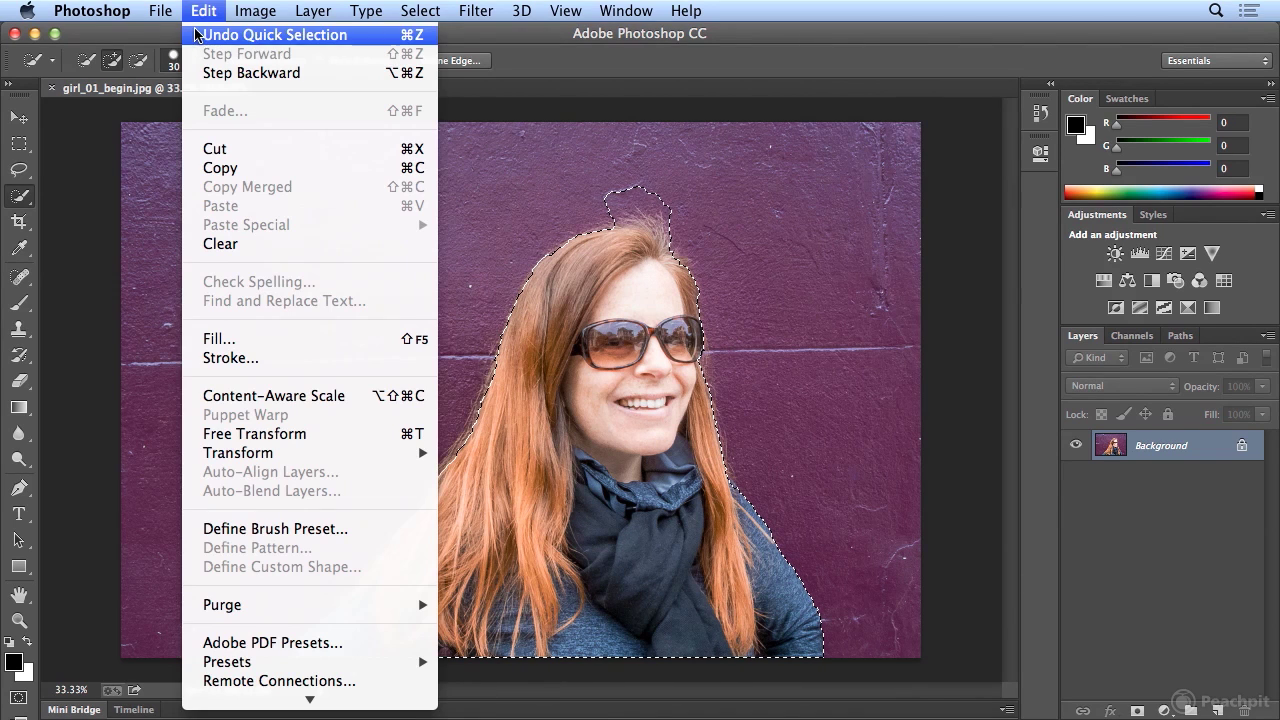
left_click(197, 35)
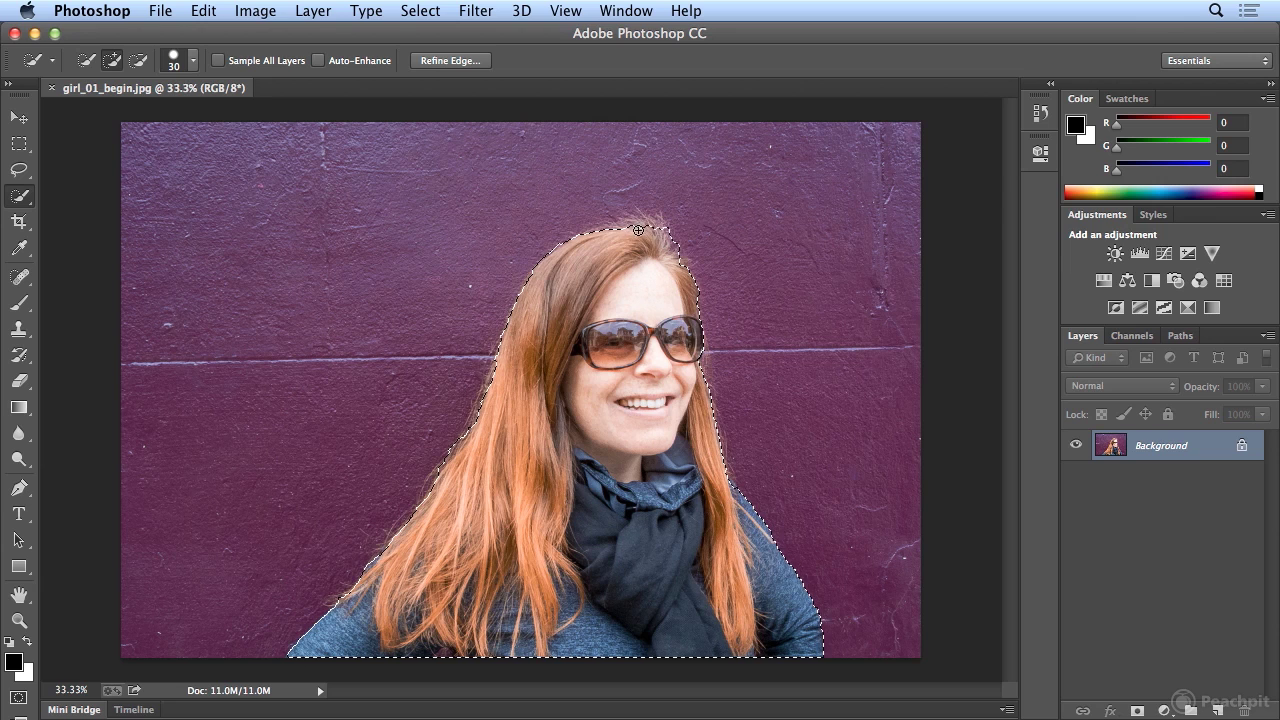
left_click_drag(646, 228, 617, 232)
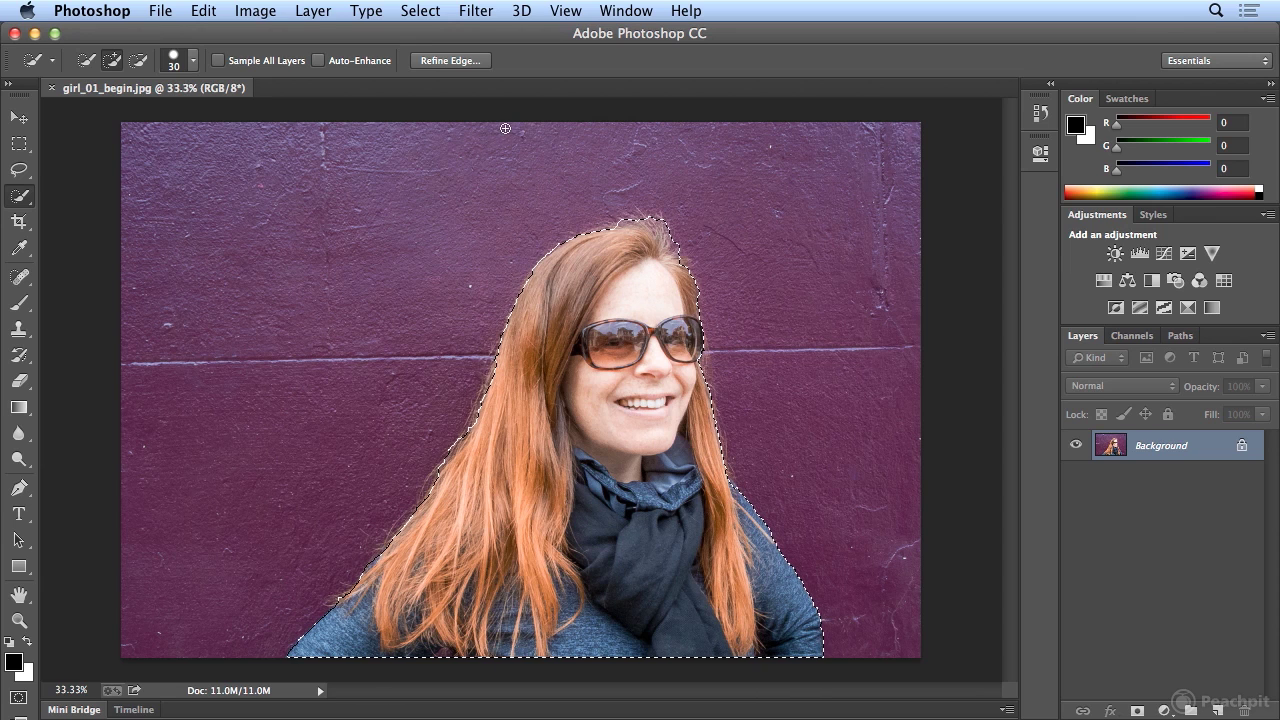
Step: Invert the selection, fill the purple background with White, then deselect
left_click(427, 12)
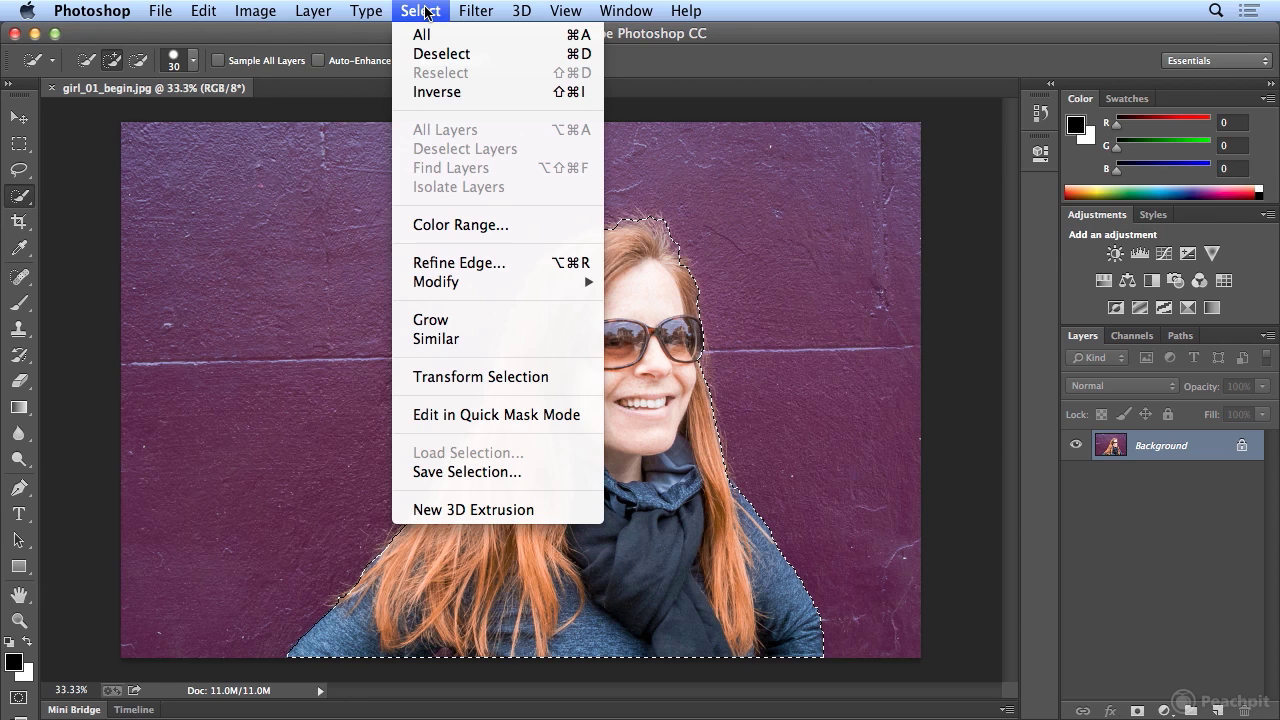
left_click(427, 94)
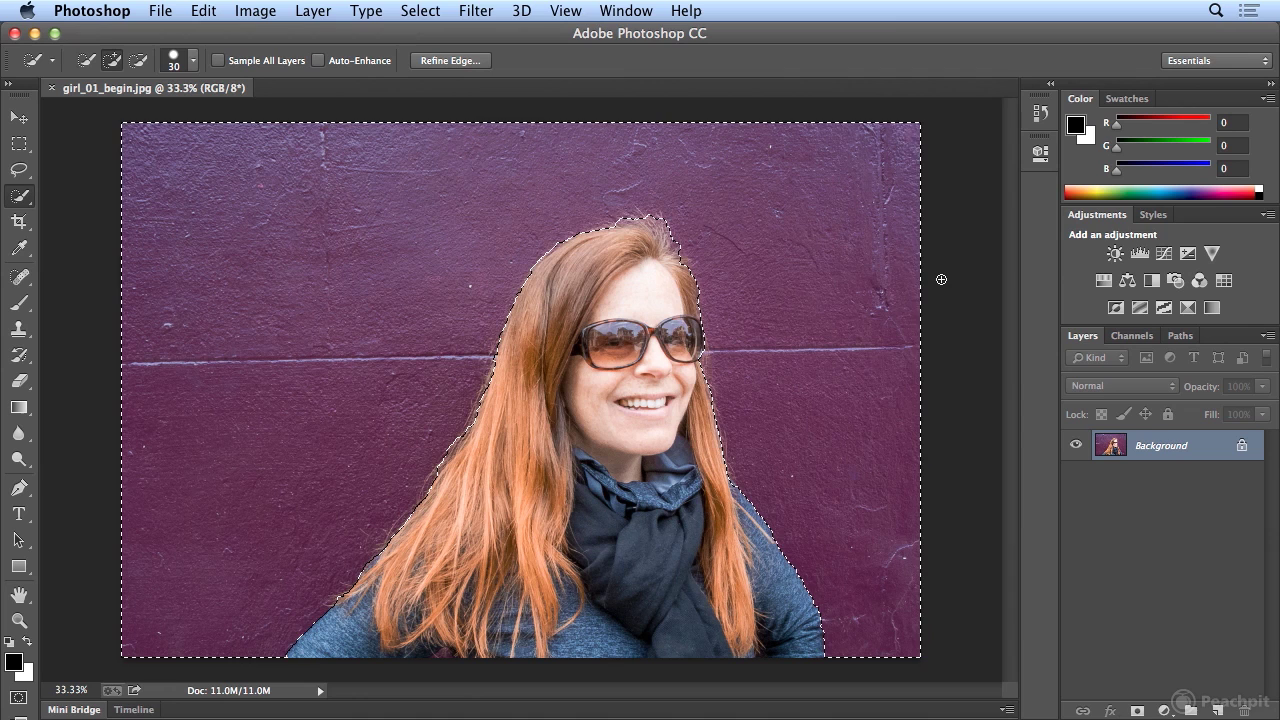
key("shift+BackSpace")
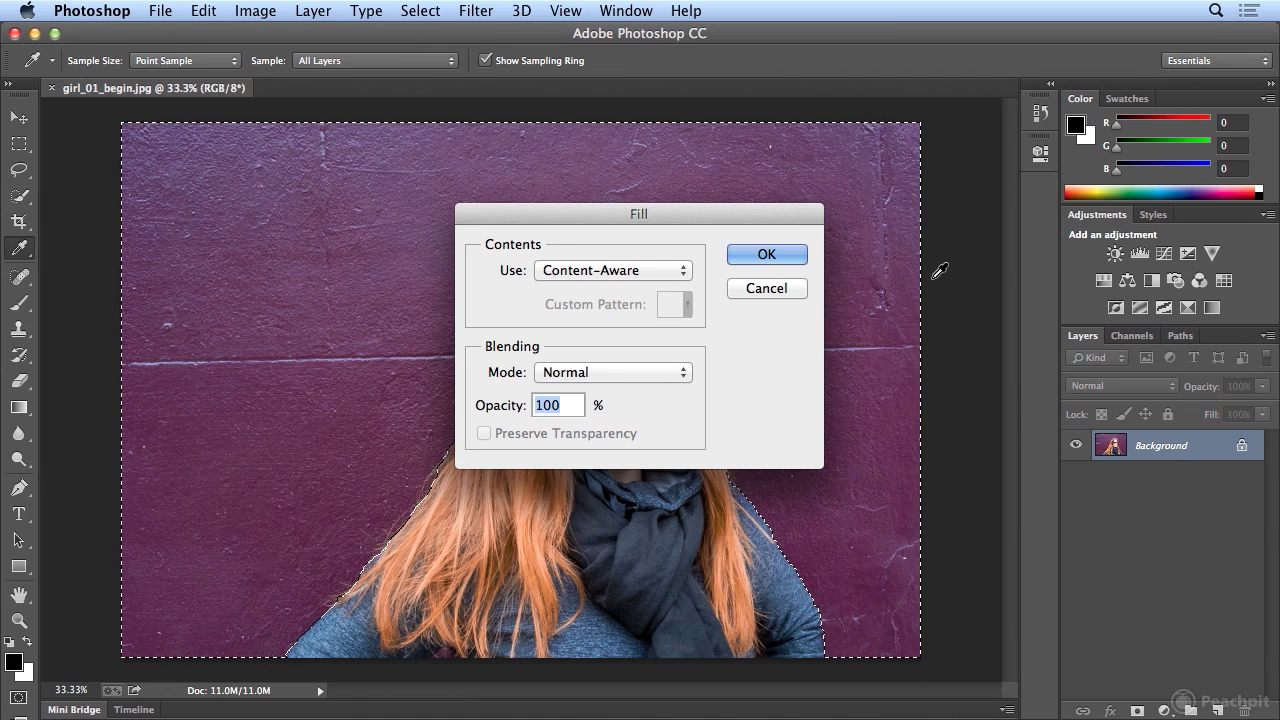
left_click(687, 275)
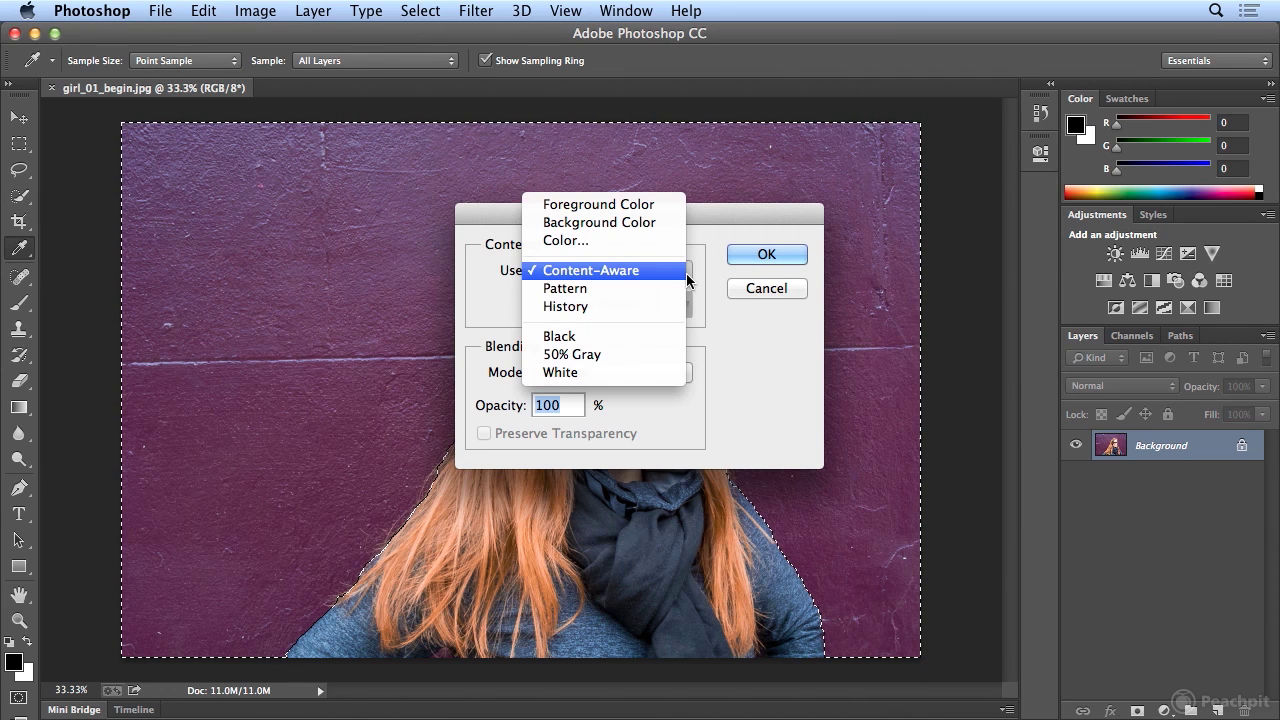
left_click(683, 375)
left_click(764, 254)
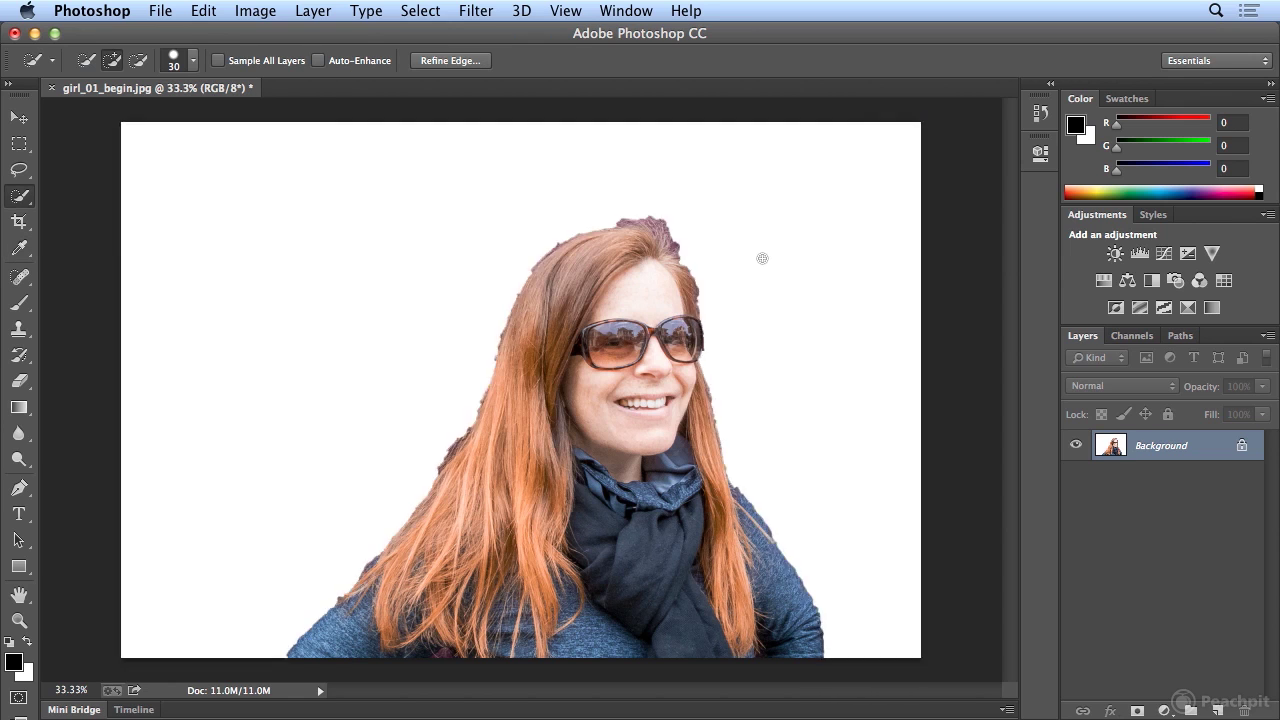
left_click(420, 10)
left_click(425, 52)
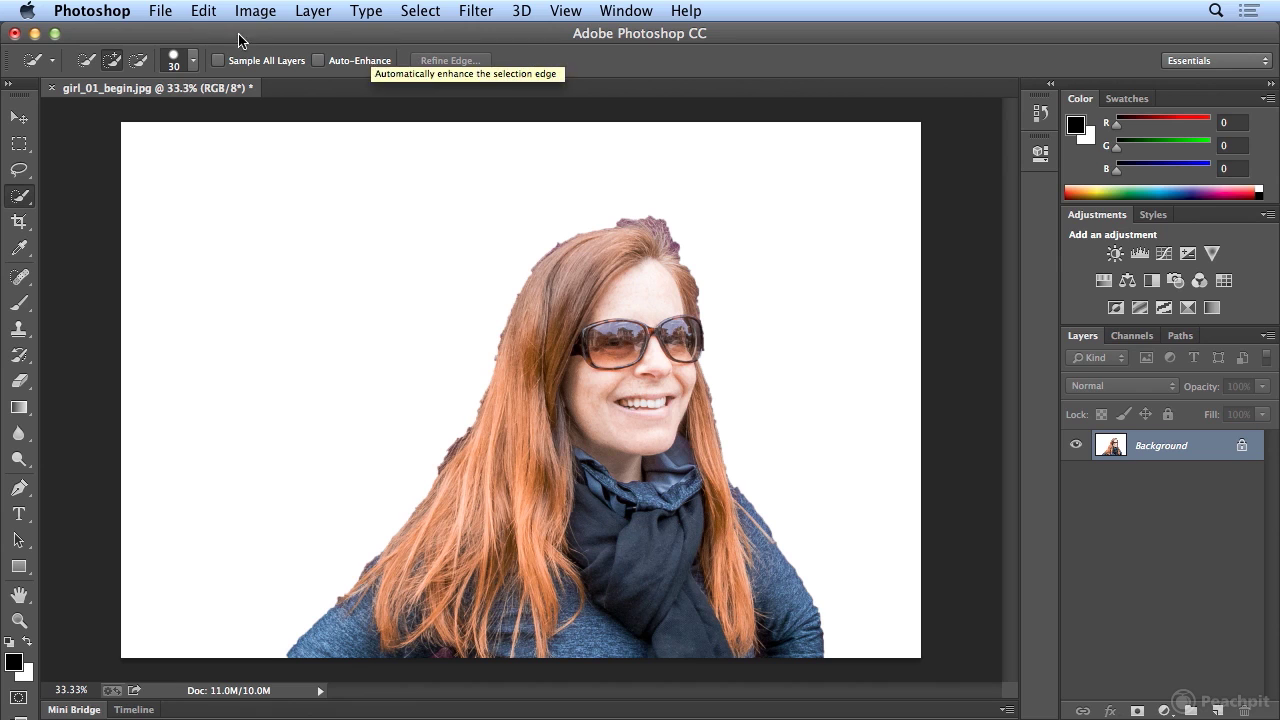
Step: Step backward three times to remove the white fill and reselect the woman
left_click(205, 12)
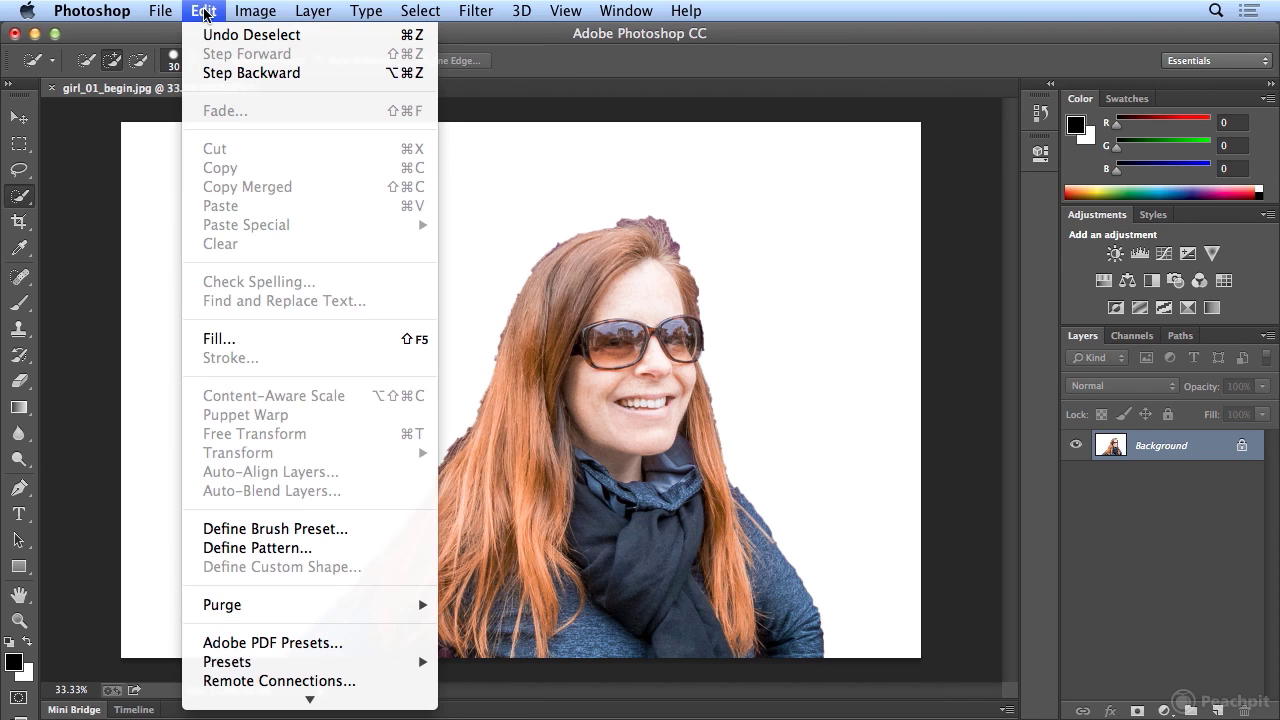
left_click(205, 73)
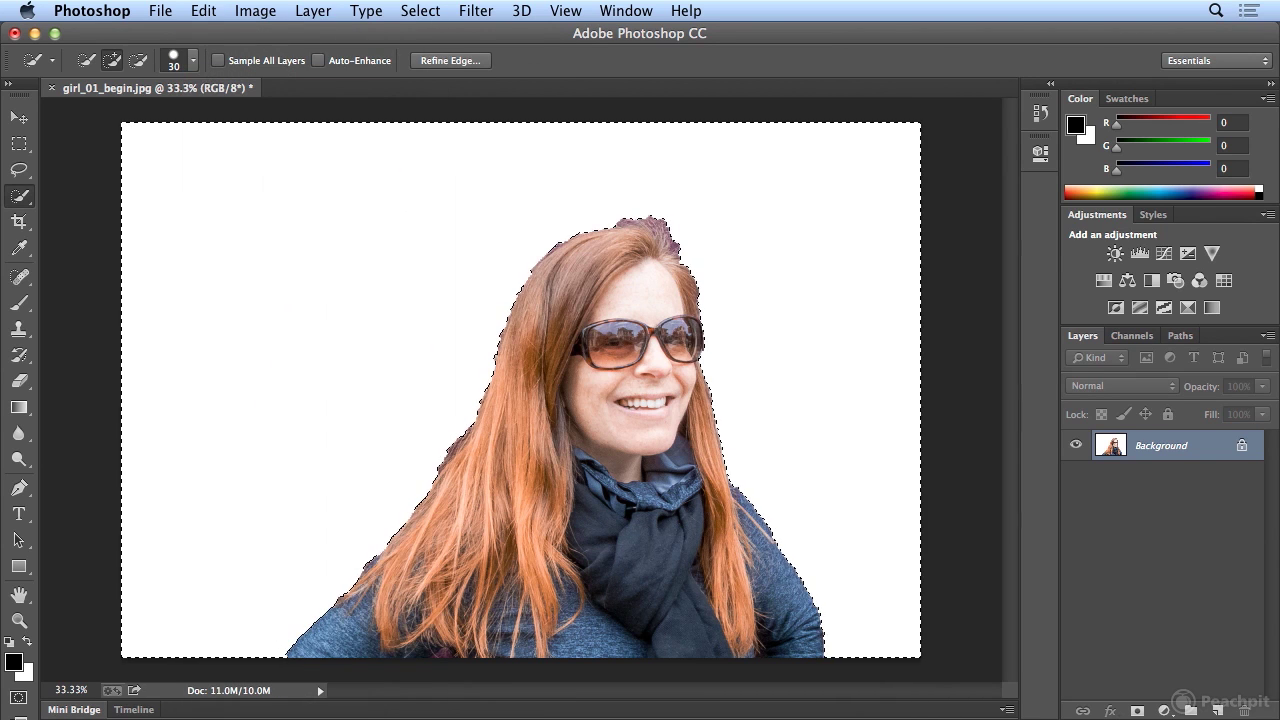
left_click(205, 12)
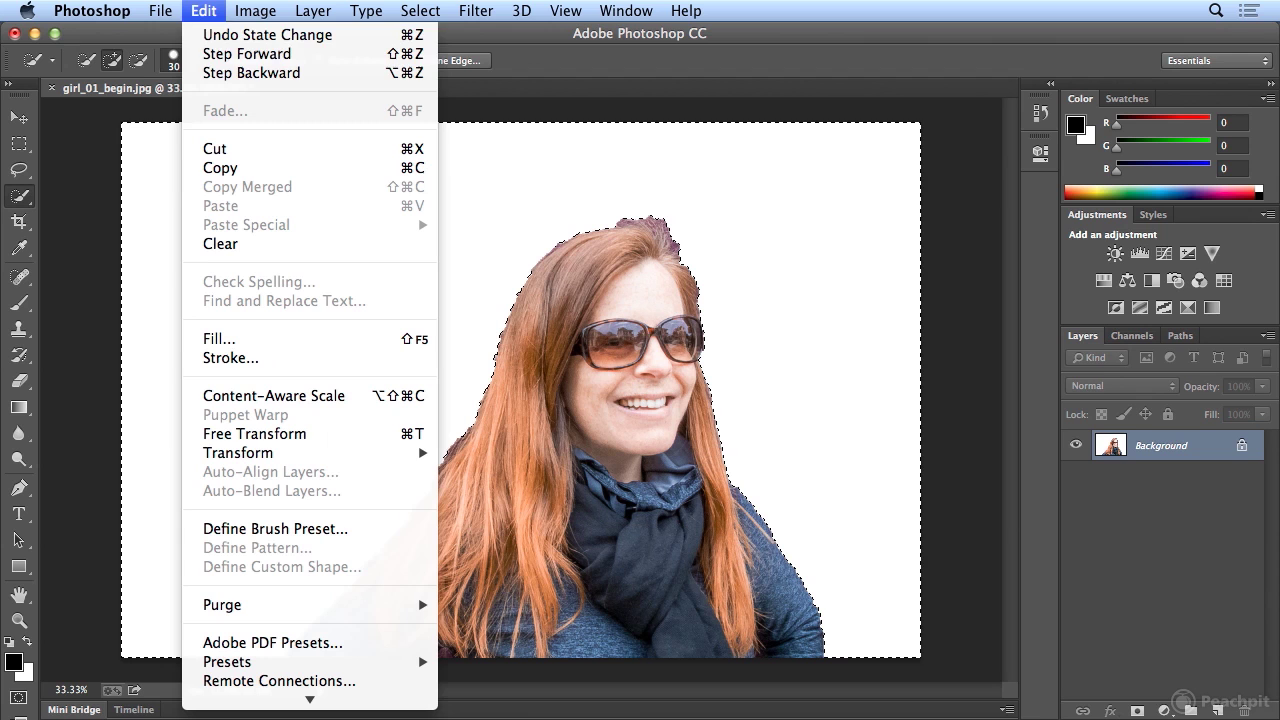
left_click(207, 73)
left_click(205, 11)
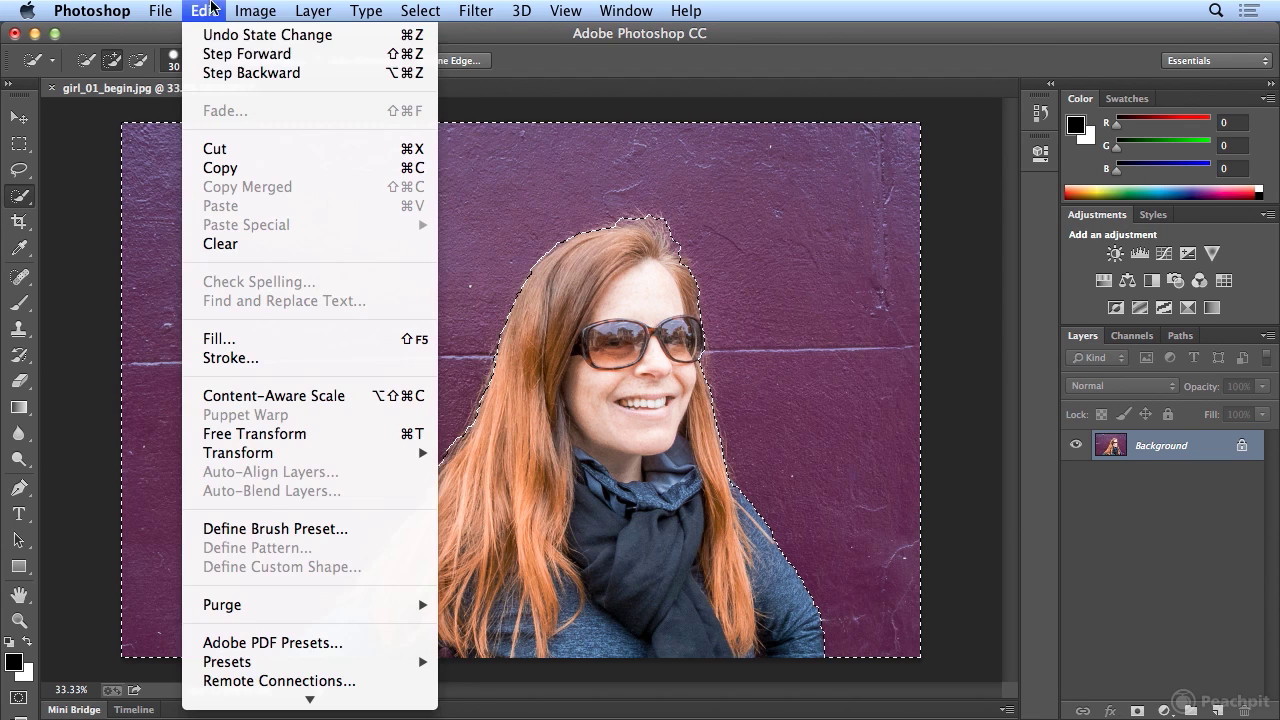
left_click(213, 73)
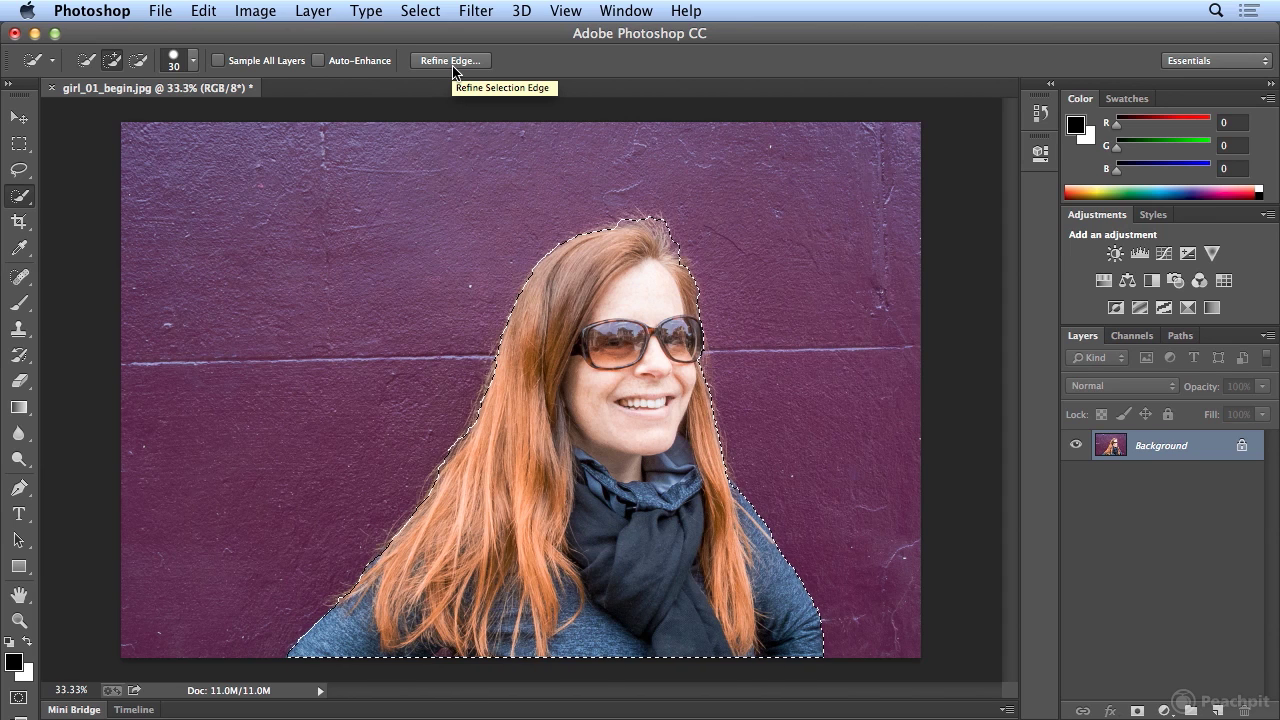
Step: In Refine Edge, set Radius to 22.5 px, brush the hair top, and shift the edge -45%
left_click(437, 12)
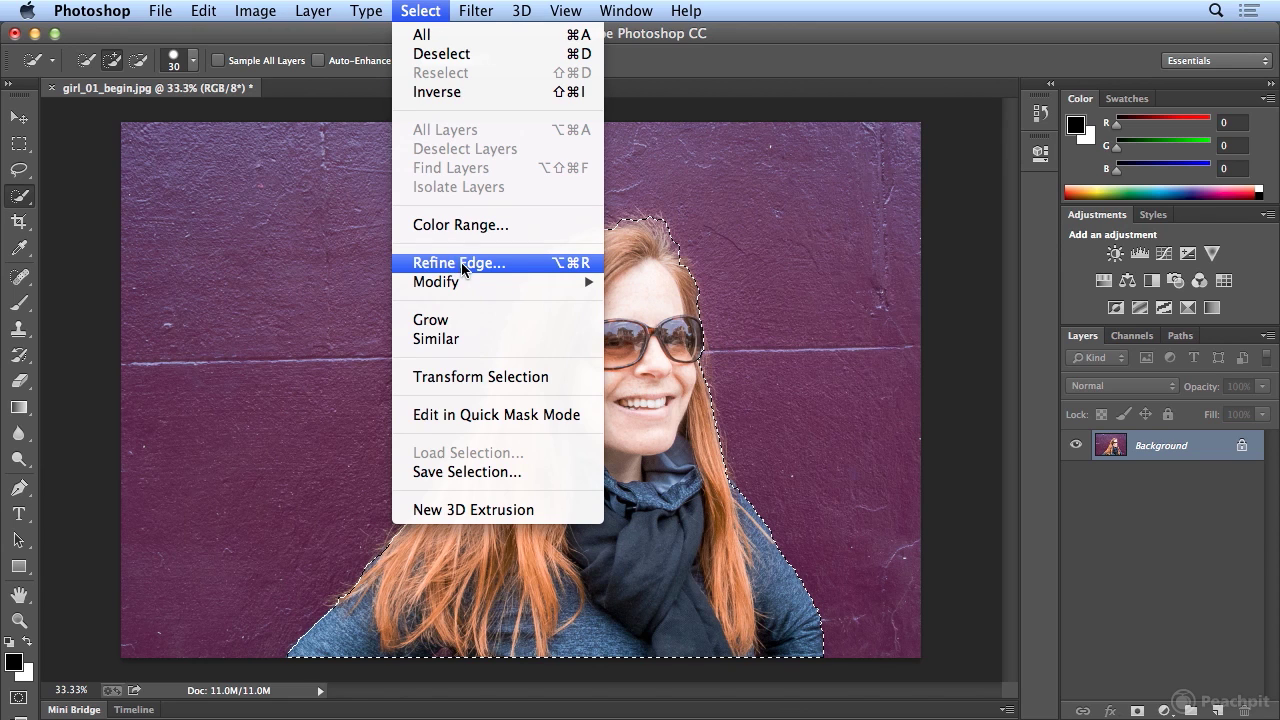
key("Escape")
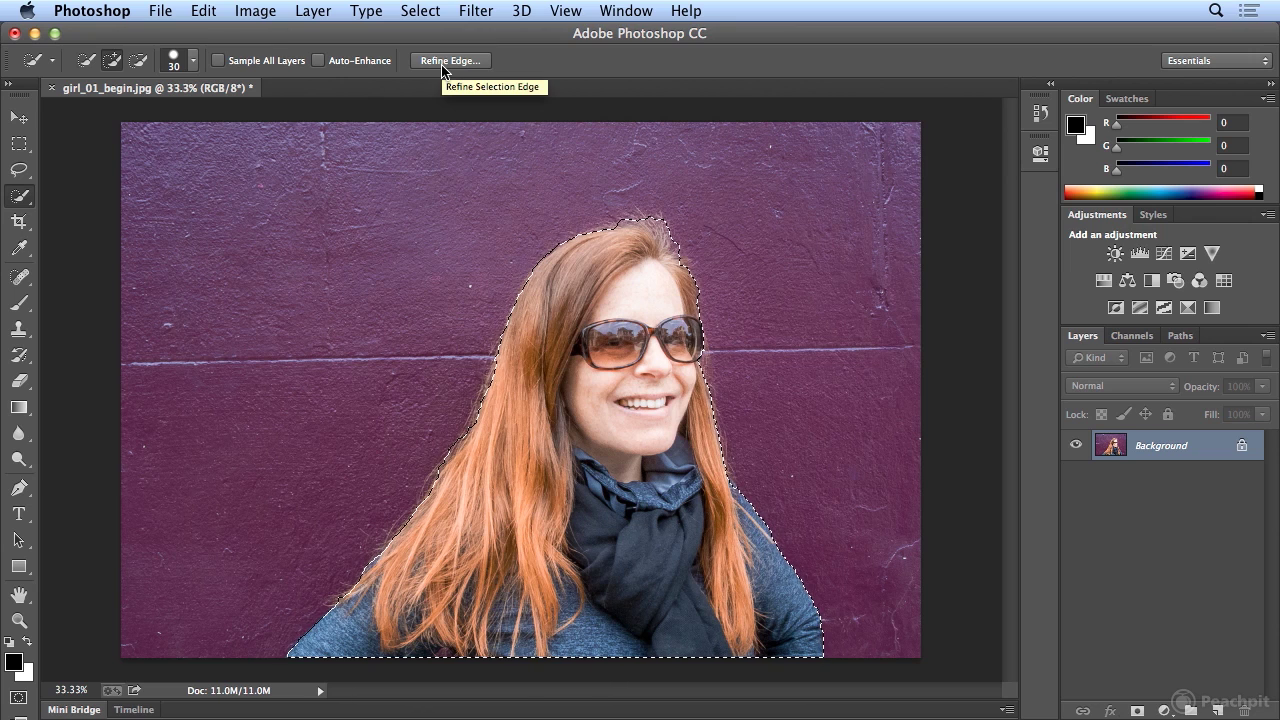
left_click(443, 61)
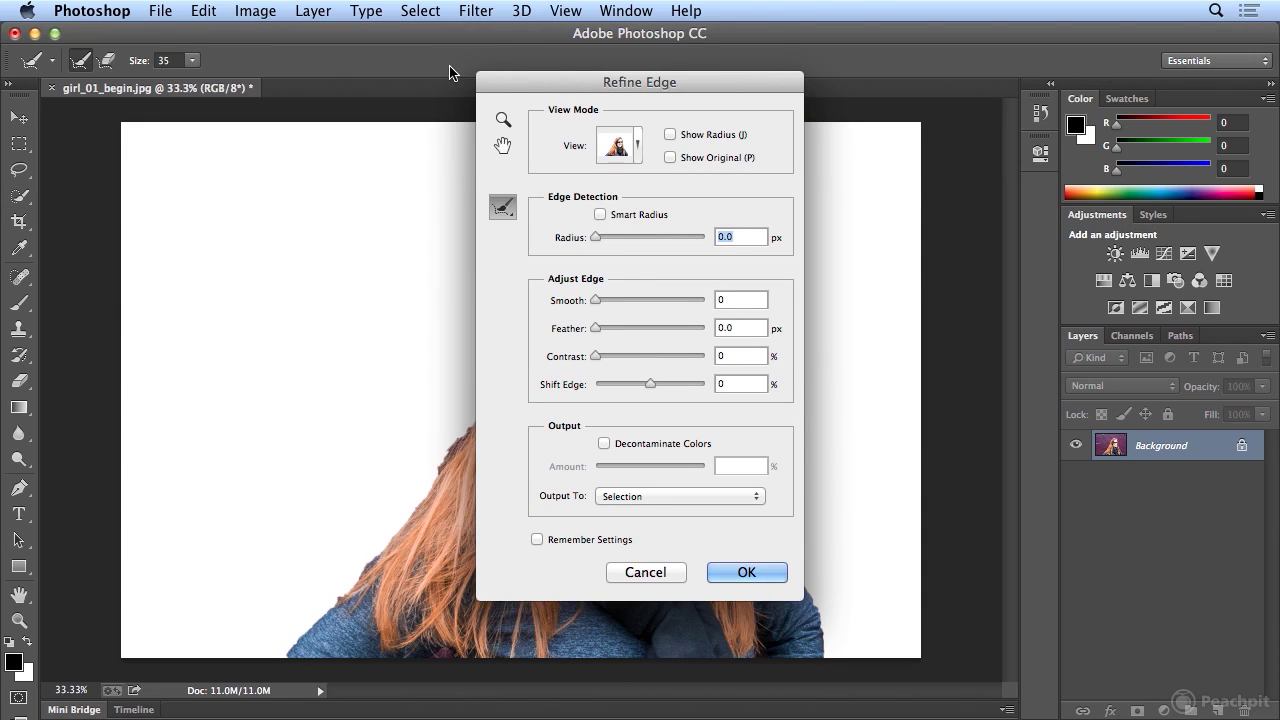
left_click_drag(549, 86, 837, 82)
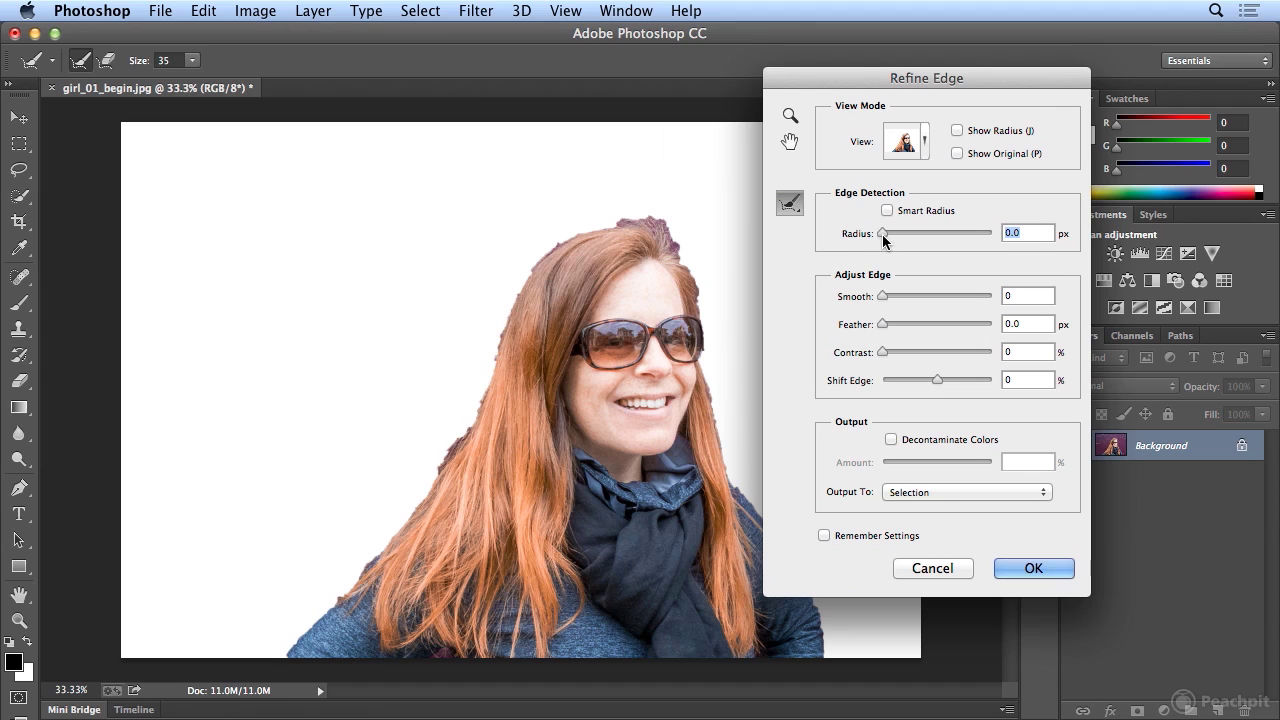
left_click_drag(884, 237, 943, 235)
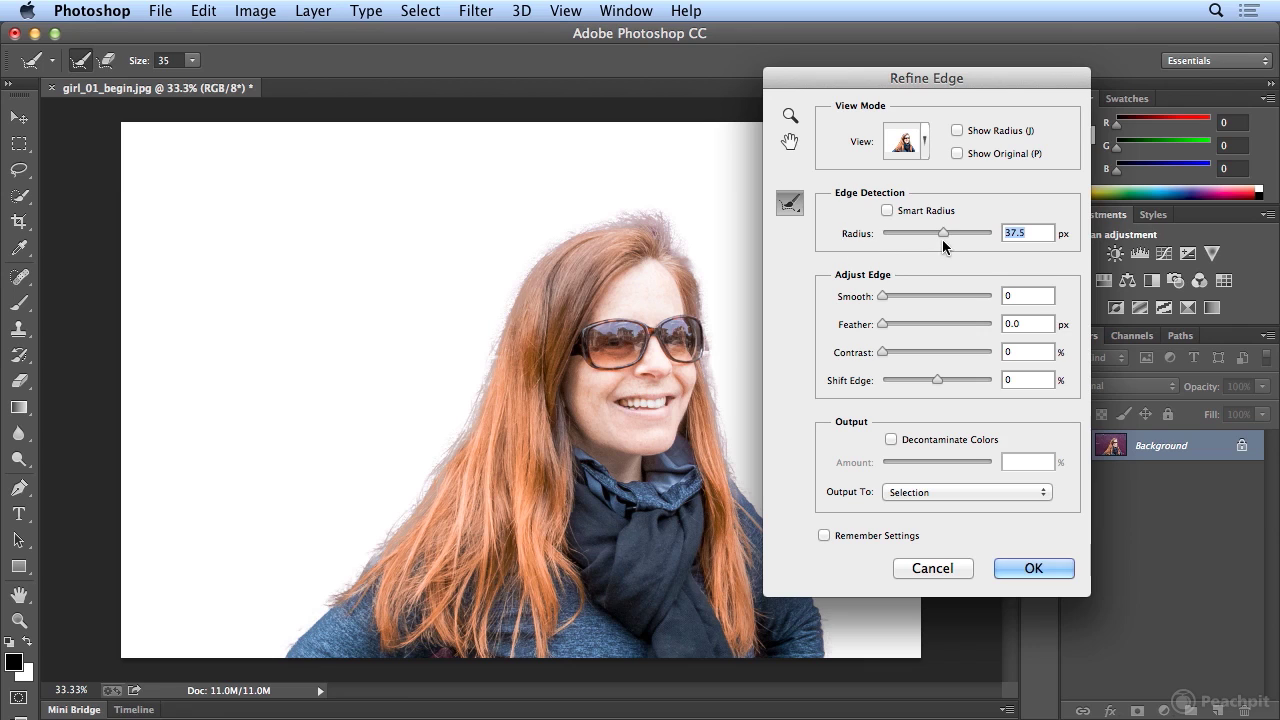
left_click_drag(943, 241, 952, 233)
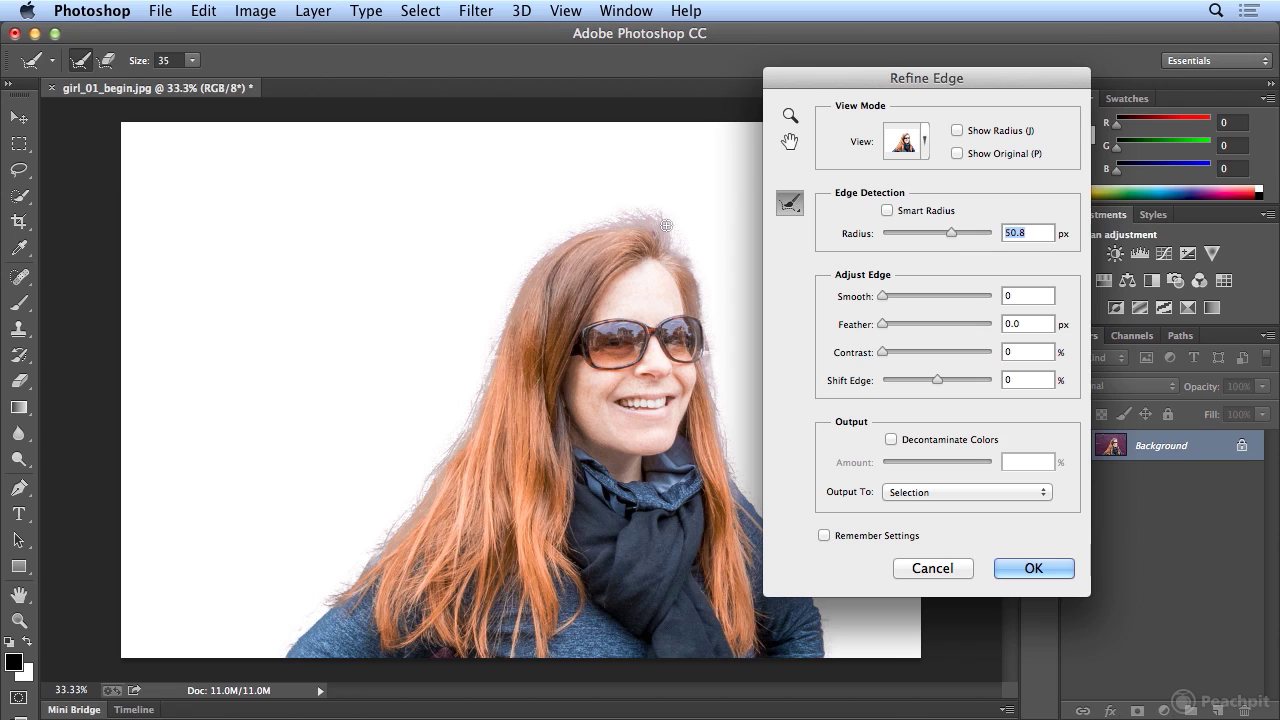
mouse_move(666, 225)
left_mouse_down()
mouse_move(612, 218)
mouse_move(670, 215)
mouse_move(615, 215)
left_mouse_up()
left_click_drag(950, 233, 932, 233)
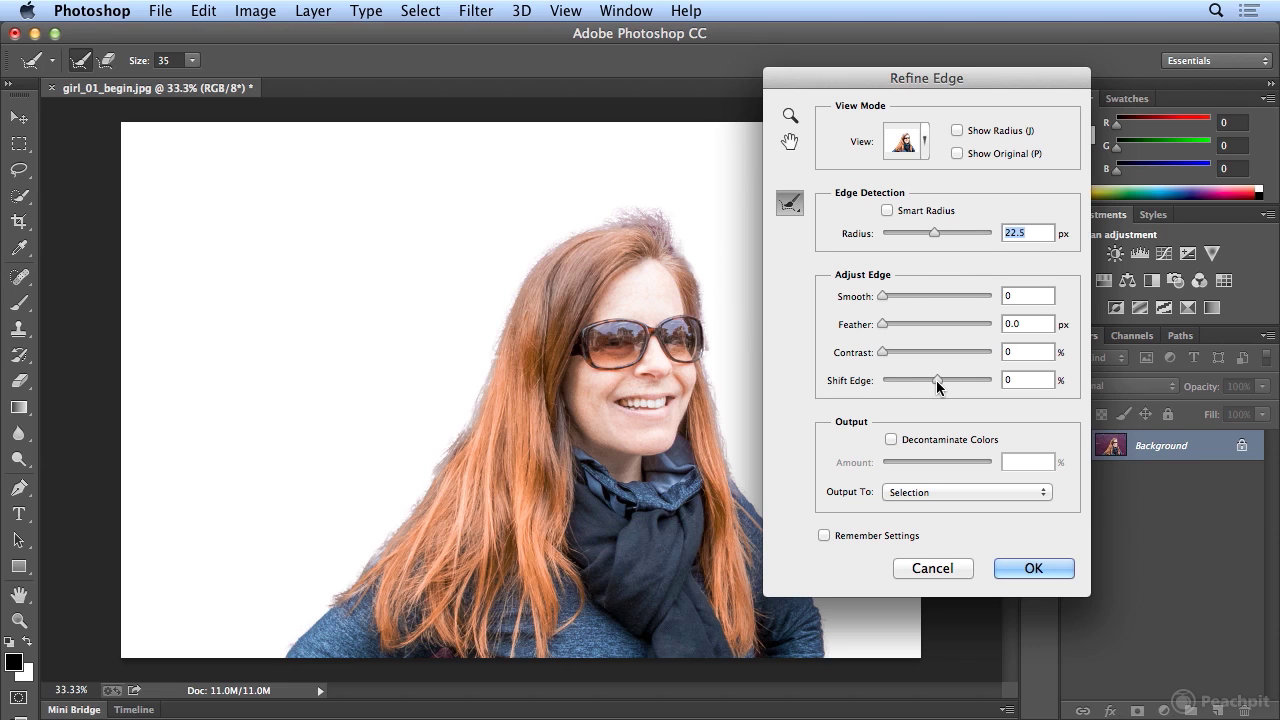
left_click_drag(937, 381, 909, 380)
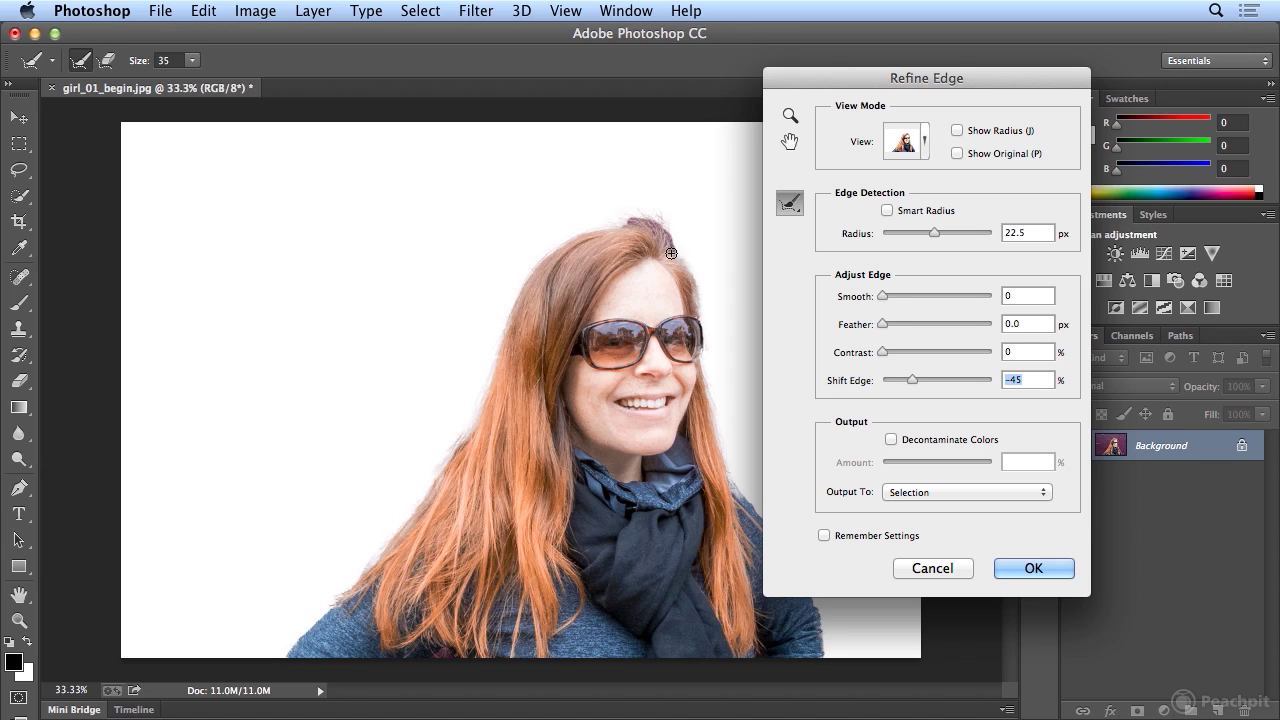
left_click(670, 250)
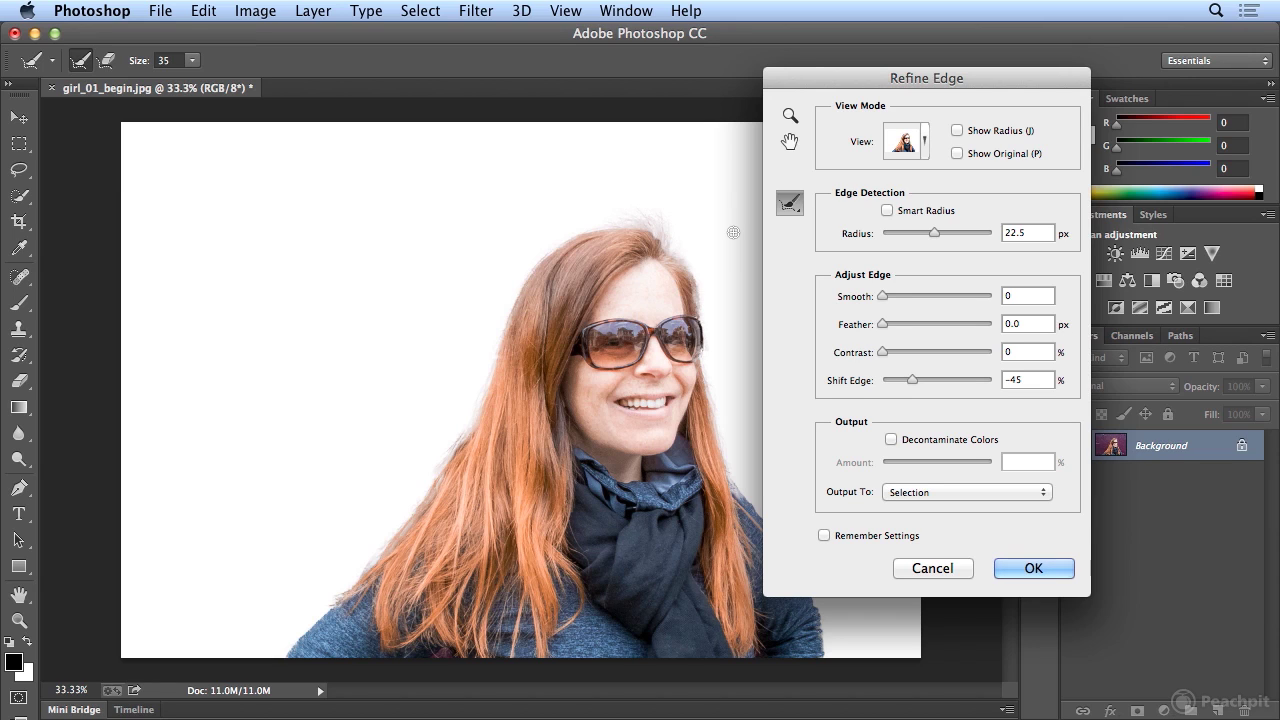
Step: Test Smart Radius, settle on a 7.8 px Radius, and brush Refine Radius down both hair edges
left_click_drag(829, 85, 911, 92)
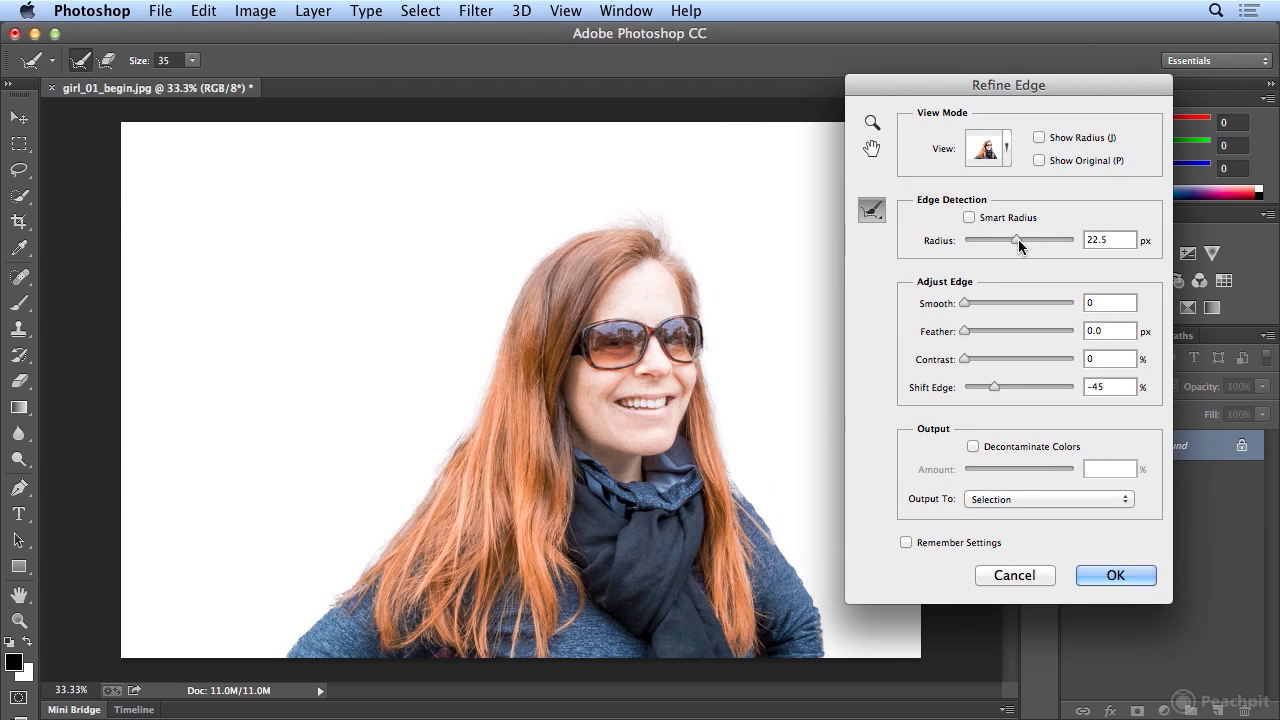
left_click_drag(1018, 239, 1022, 240)
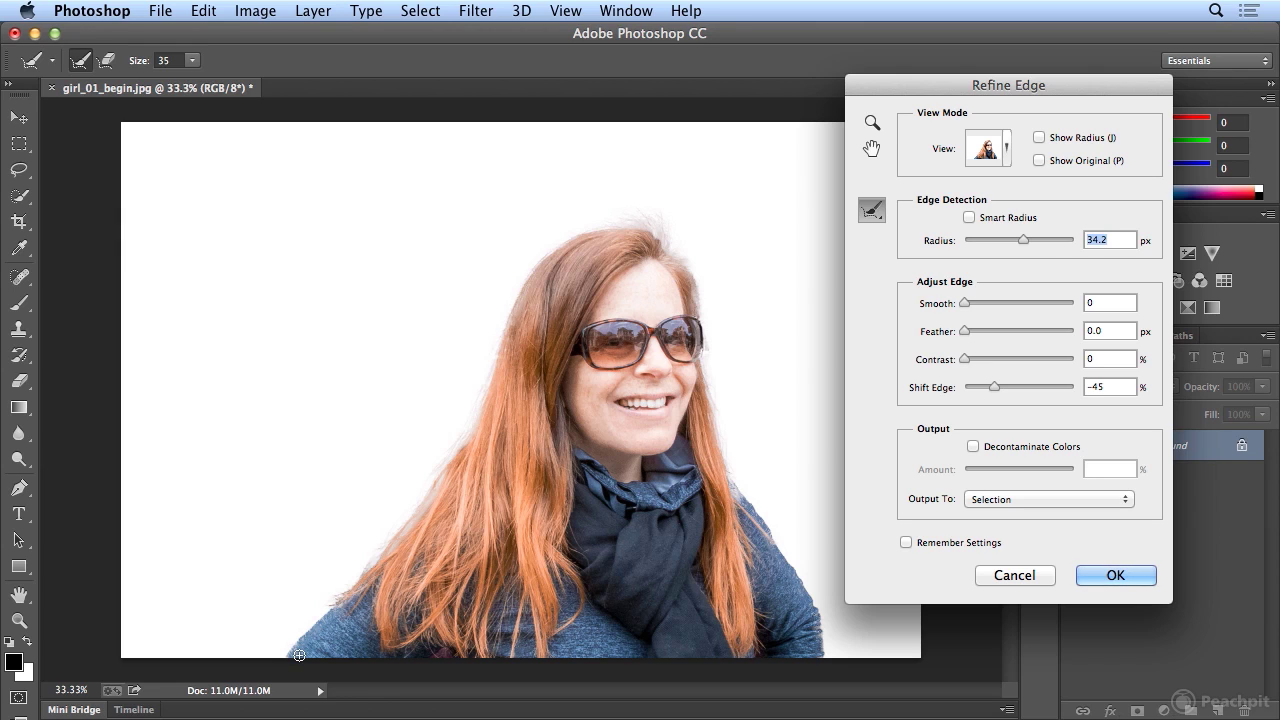
left_click(987, 222)
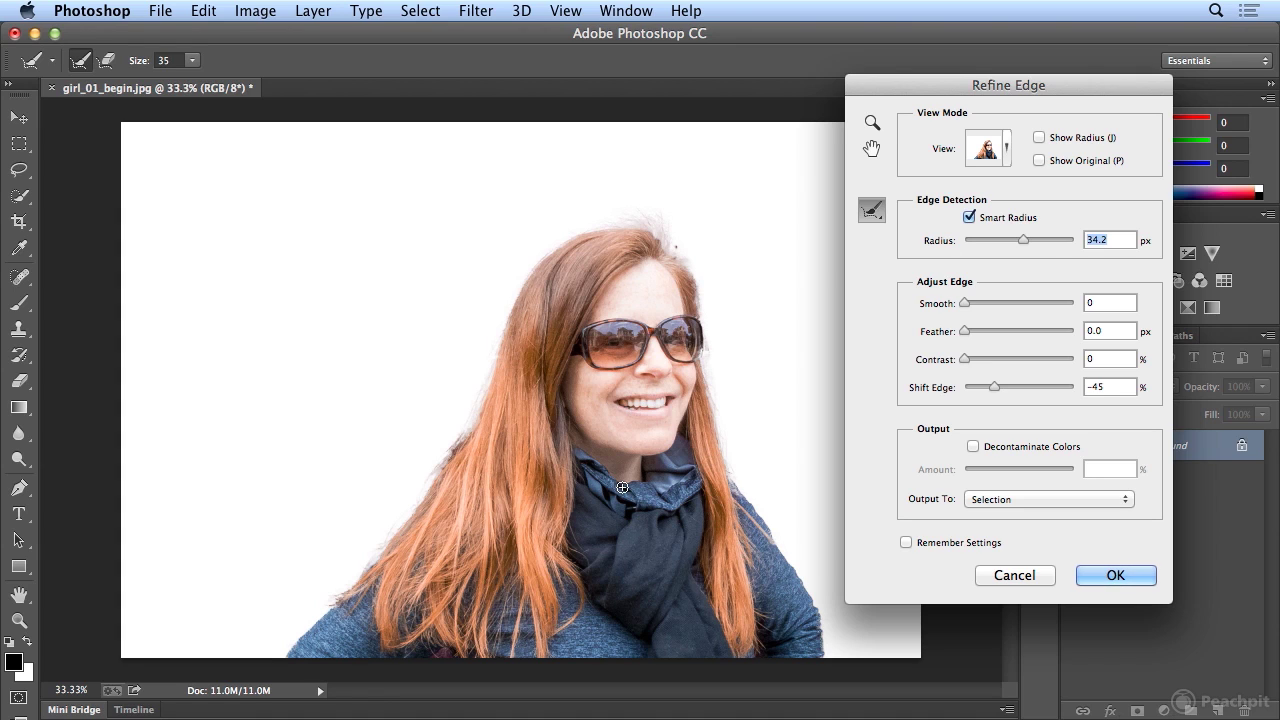
left_click(1008, 216)
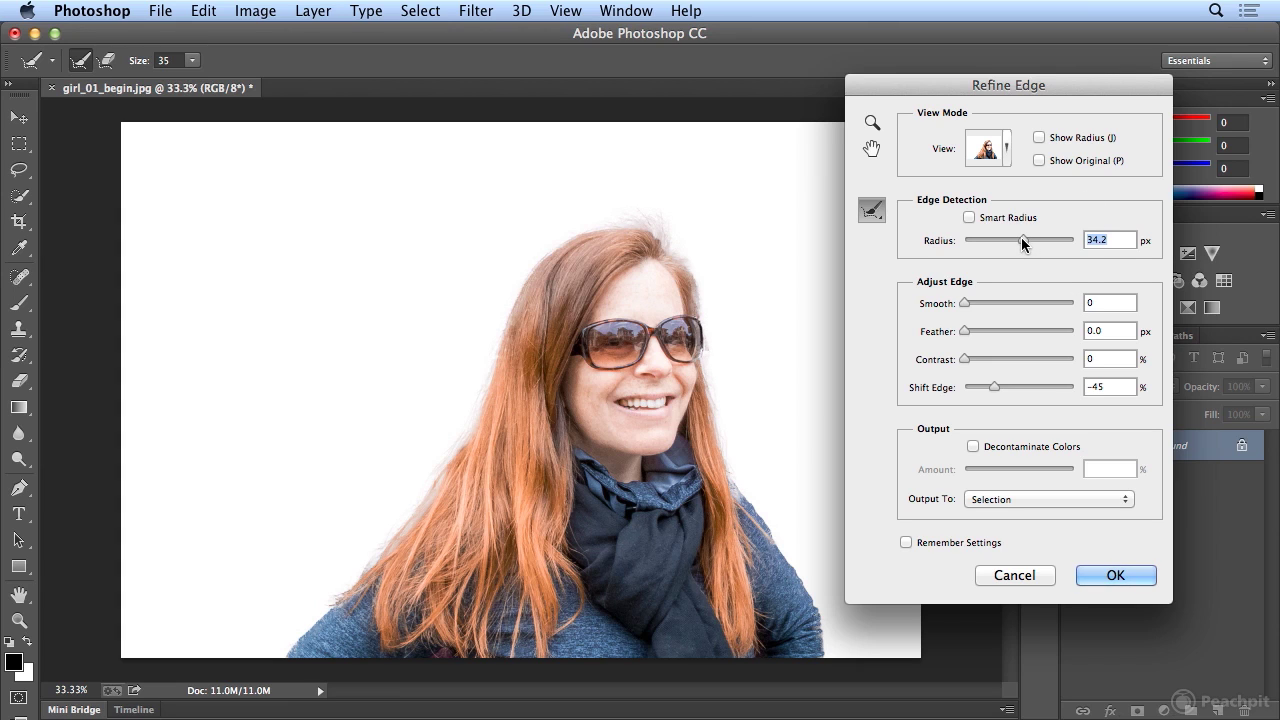
left_click_drag(1021, 237, 1002, 240)
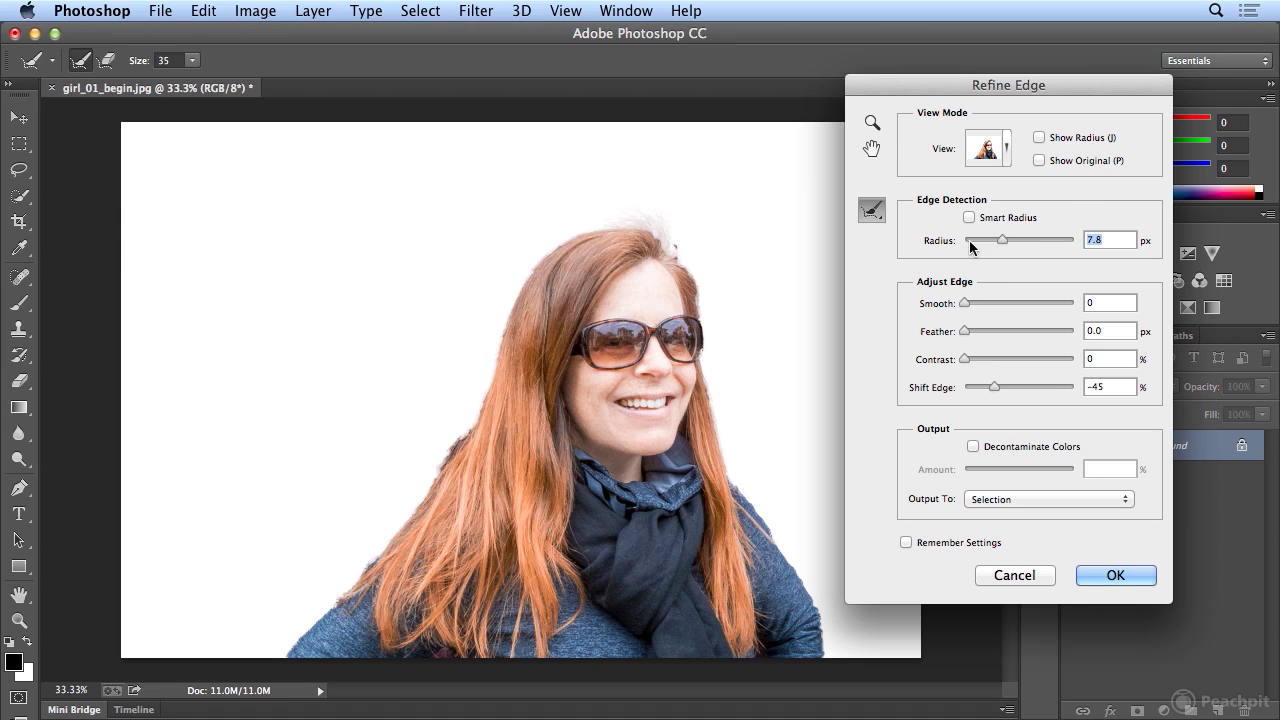
left_click(677, 249)
mouse_move(462, 440)
left_mouse_down()
mouse_move(372, 530)
mouse_move(398, 528)
mouse_move(327, 616)
left_mouse_up()
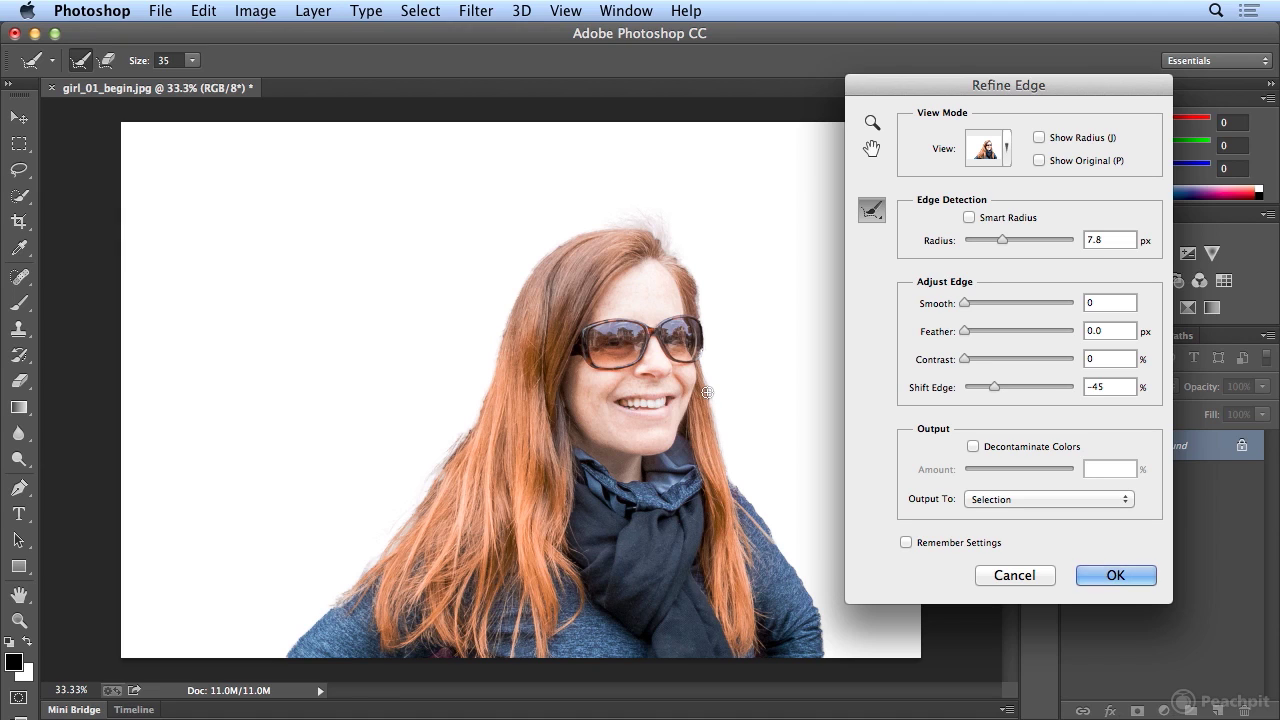
left_click_drag(708, 390, 723, 474)
Step: Output the Refine Edge result to a Layer Mask and apply it
left_click(997, 499)
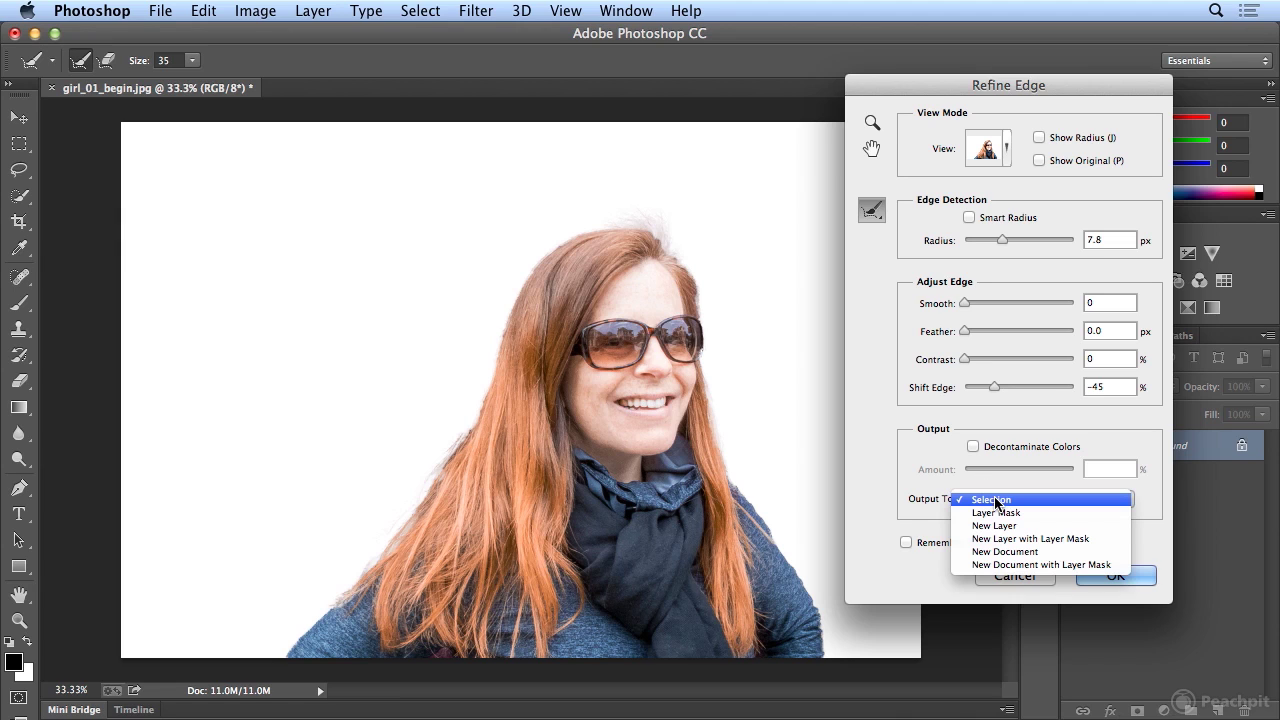
left_click(1070, 511)
left_click_drag(1052, 88, 923, 101)
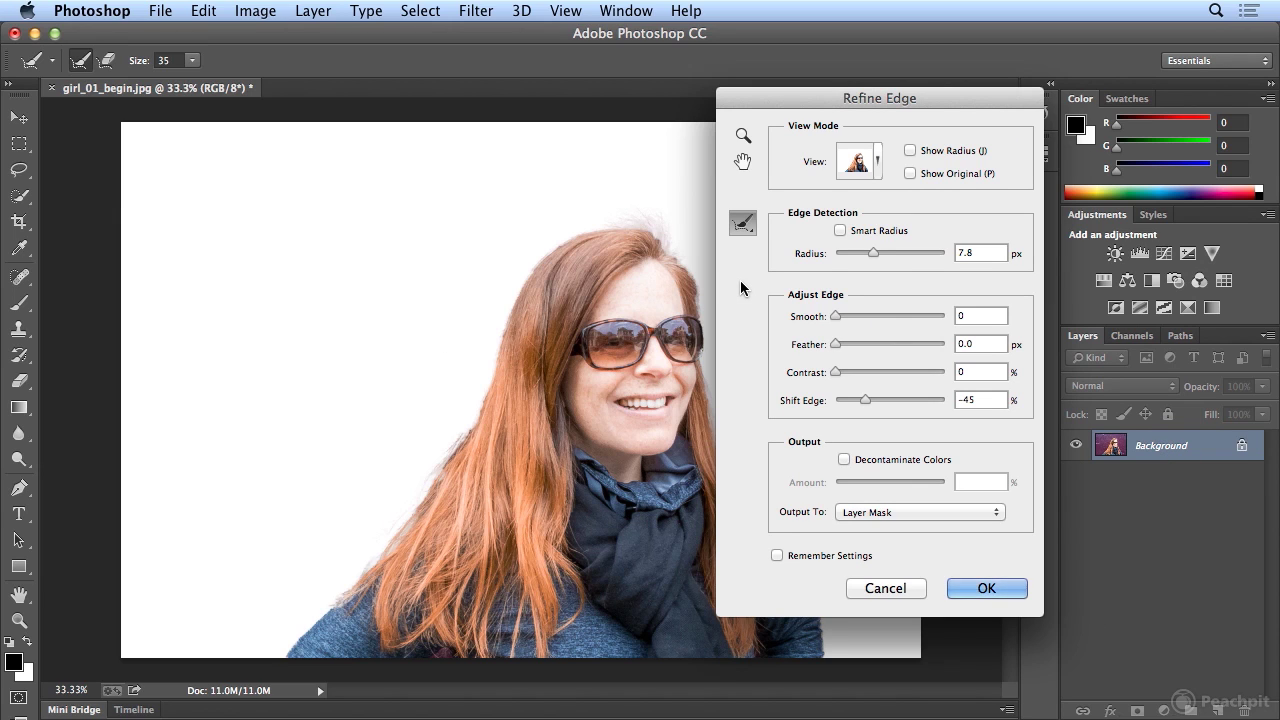
left_click(1008, 586)
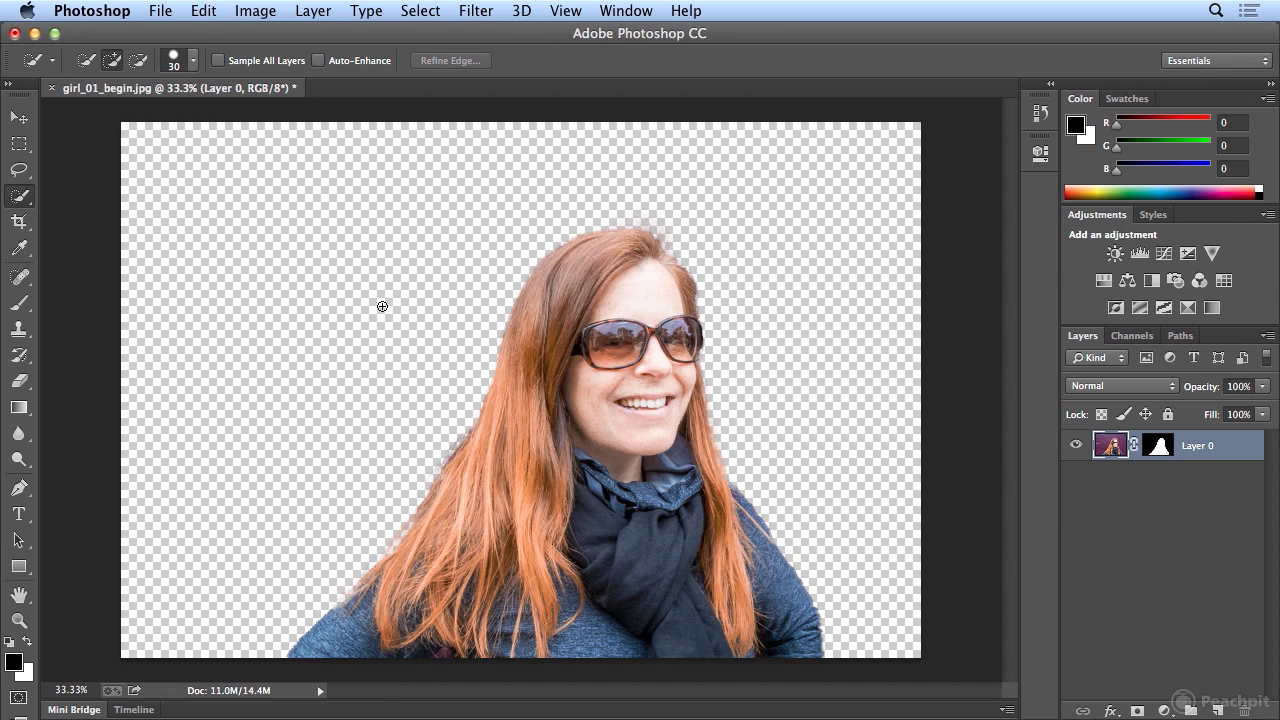
Step: Rename Layer 0 to 'girl' and switch back to the Quick Selection tool
double_click(1194, 447)
type("girl")
key("Return")
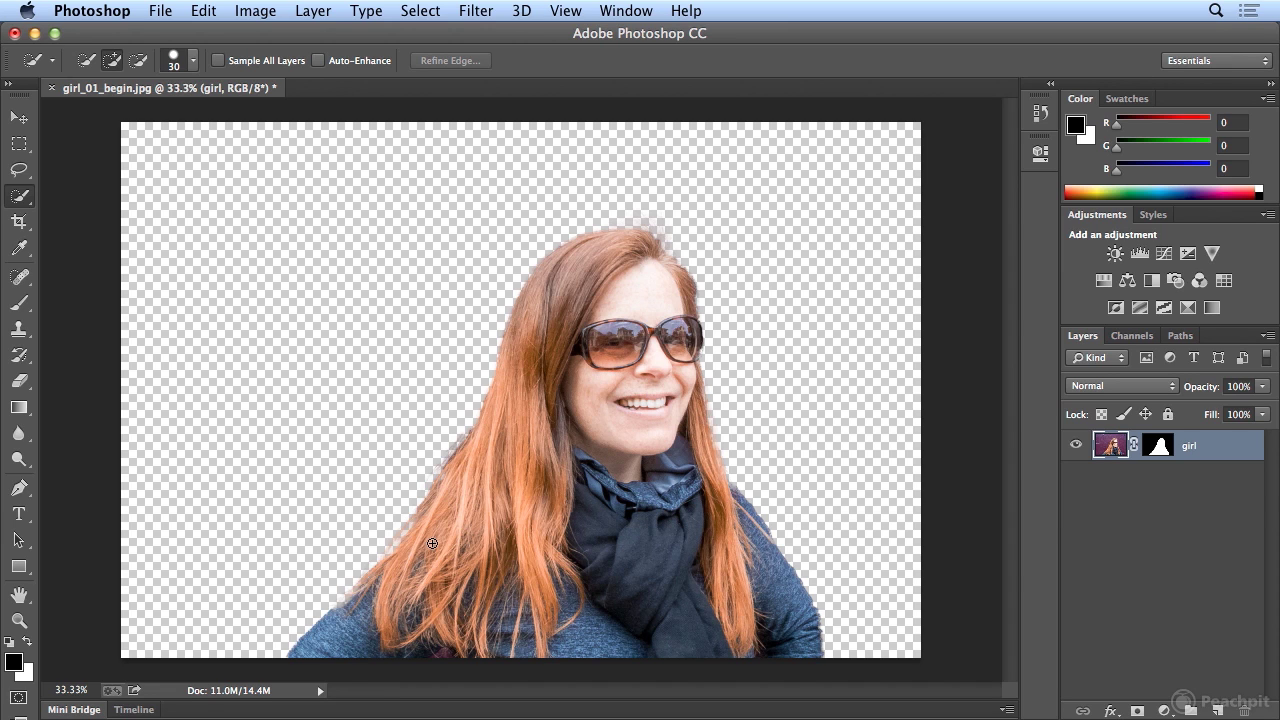
left_click(17, 201)
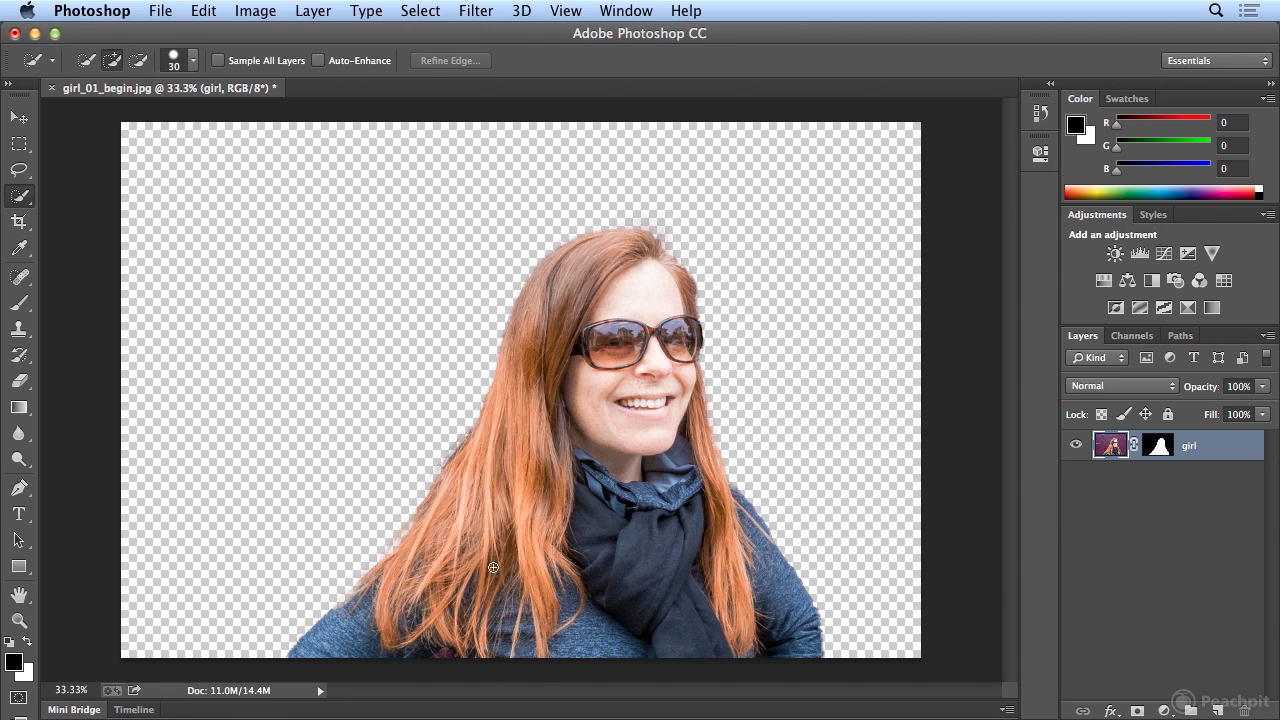